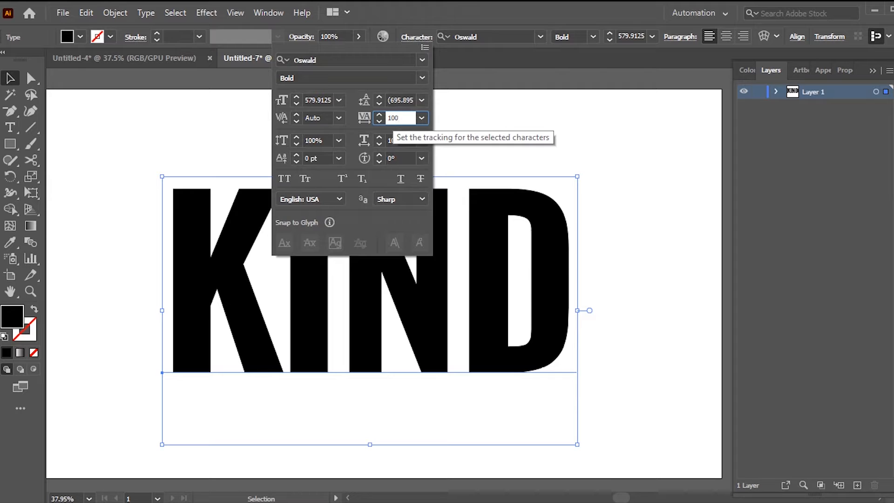
Step: Set the KIND text's tracking to 100 and change its fill to dark gray
key(Return)
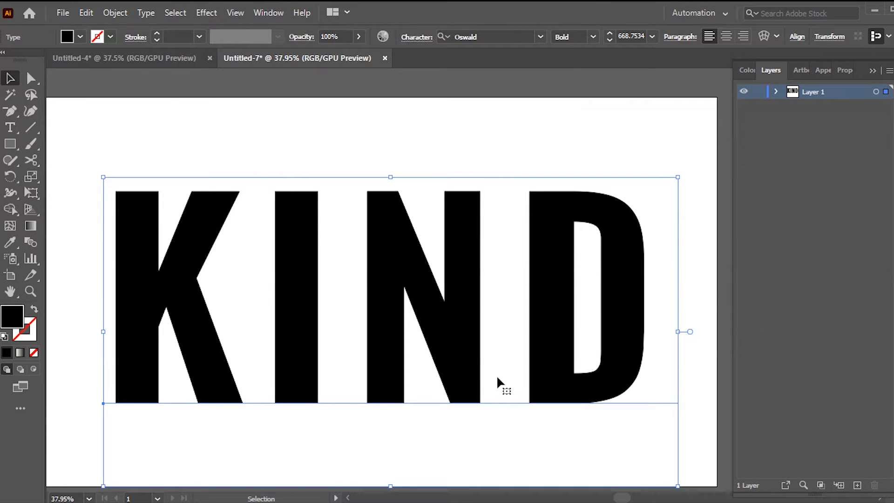
click(79, 37)
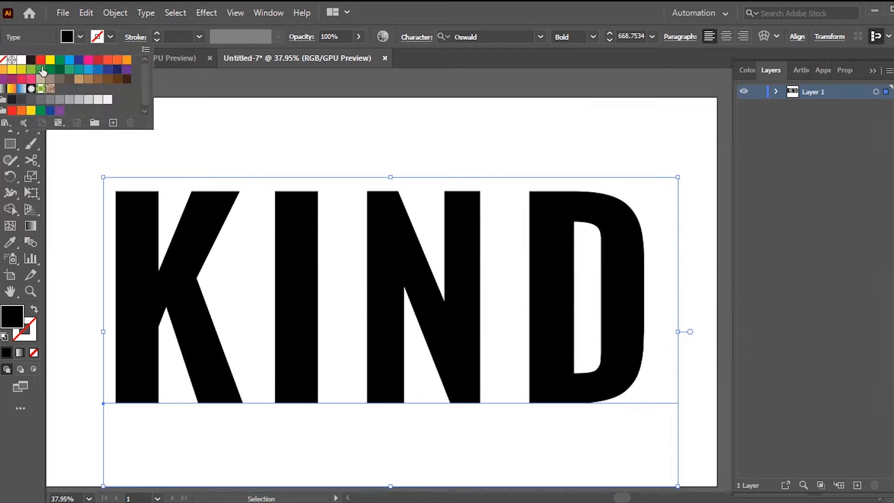
click(21, 99)
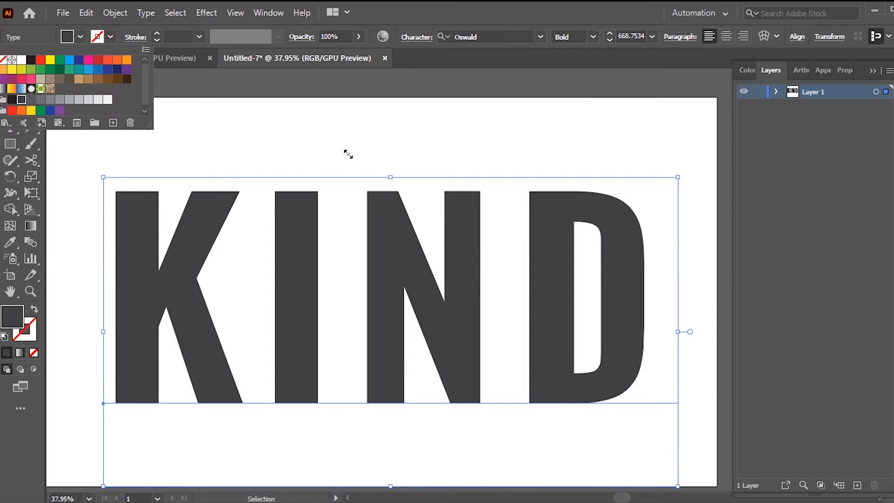
Step: Apply a 3D Extrude & Bevel effect to the text with the Isometric Top position and 50 pt extrude depth
click(206, 12)
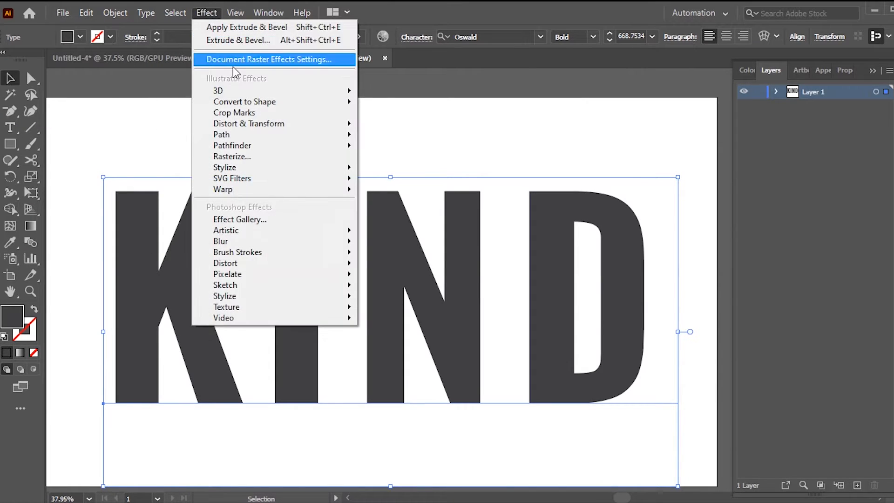
mouse_move(243, 93)
click(395, 92)
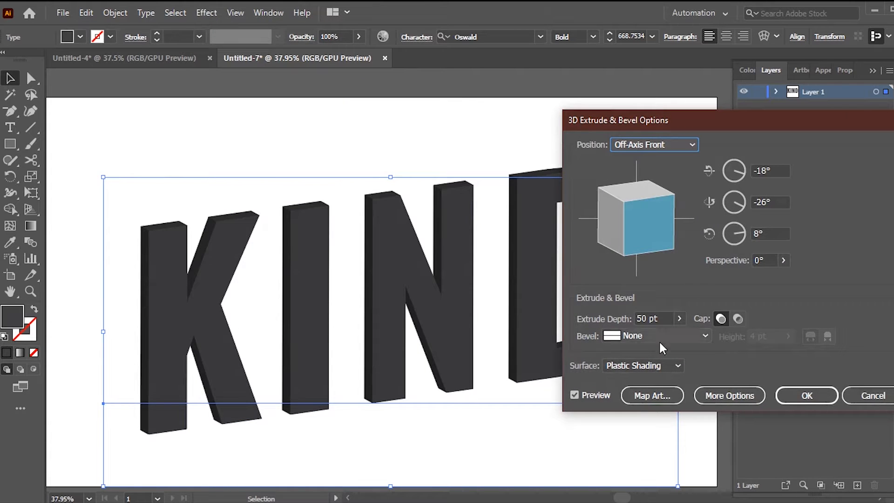
click(578, 394)
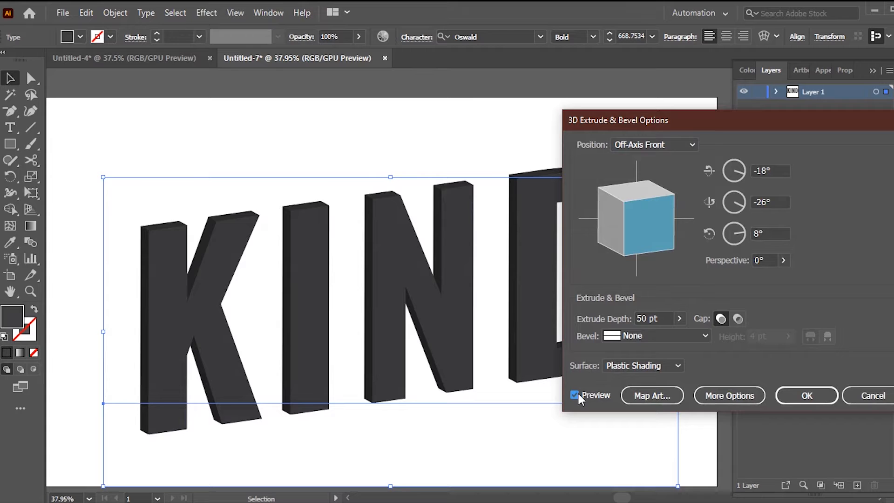
click(675, 144)
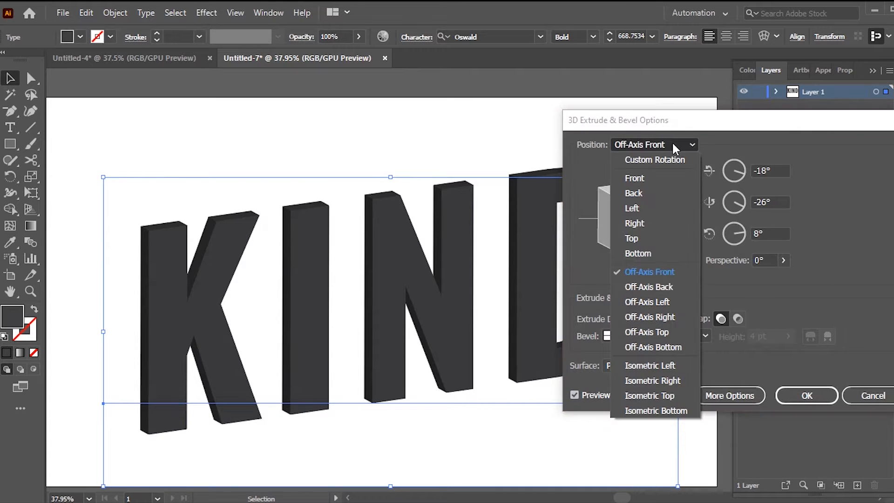
click(650, 395)
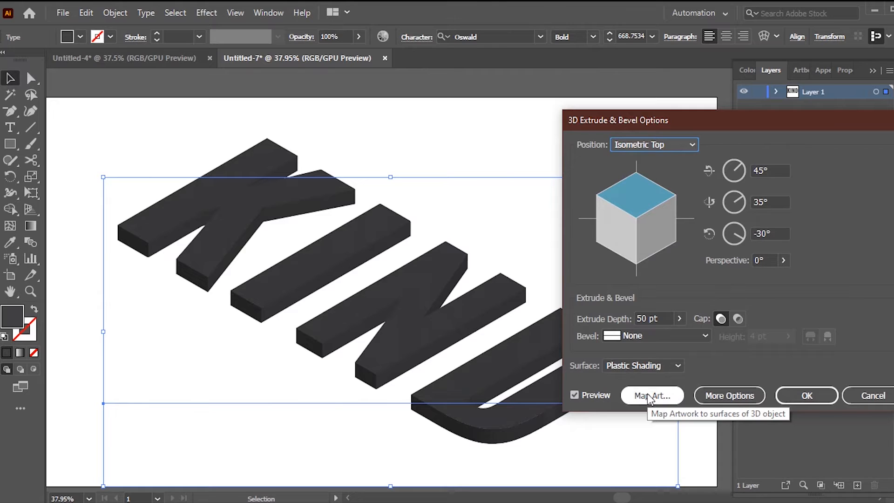
click(808, 395)
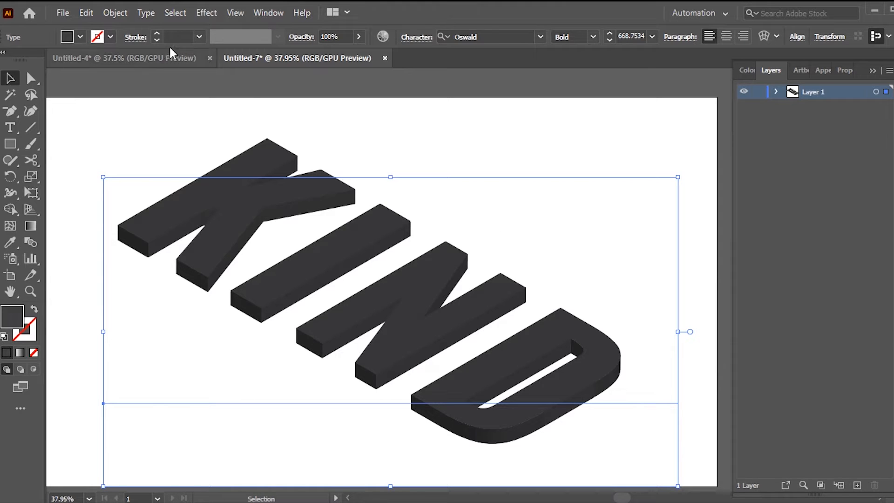
Step: Expand the appearance of the extruded text and rotate it about 45° counter-clockwise so the word rises to the right
click(114, 13)
click(215, 182)
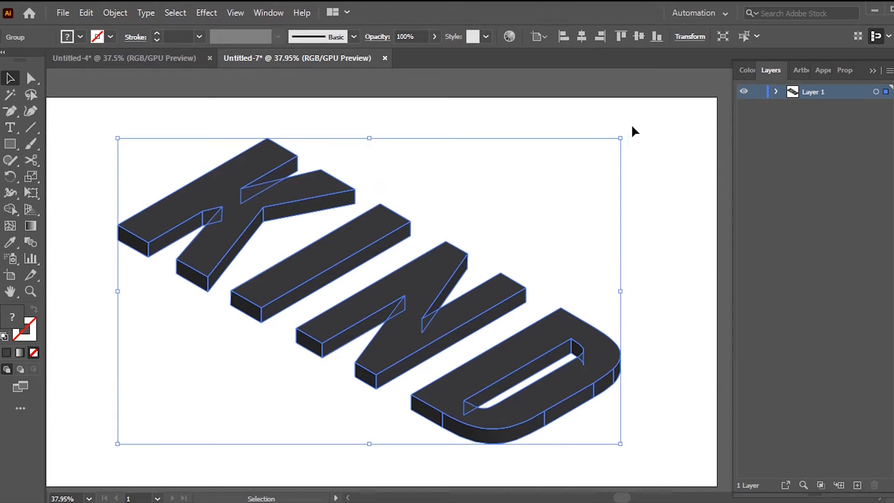
drag(624, 134, 477, 91)
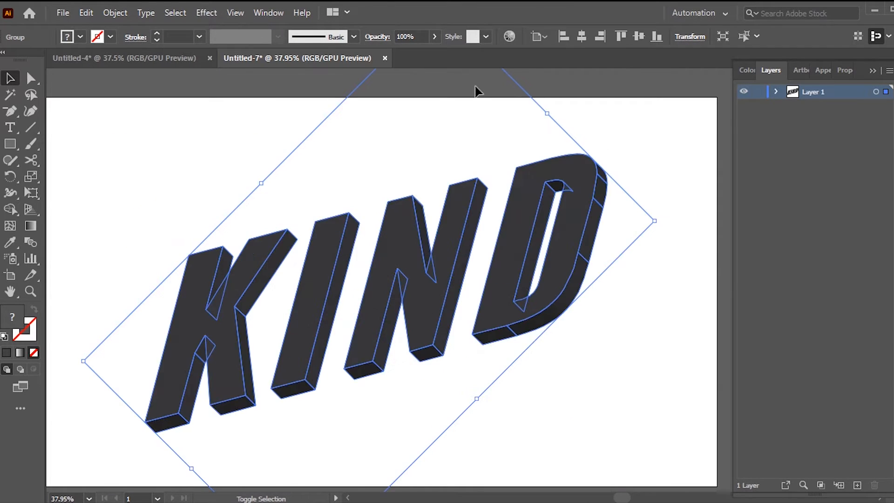
click(571, 420)
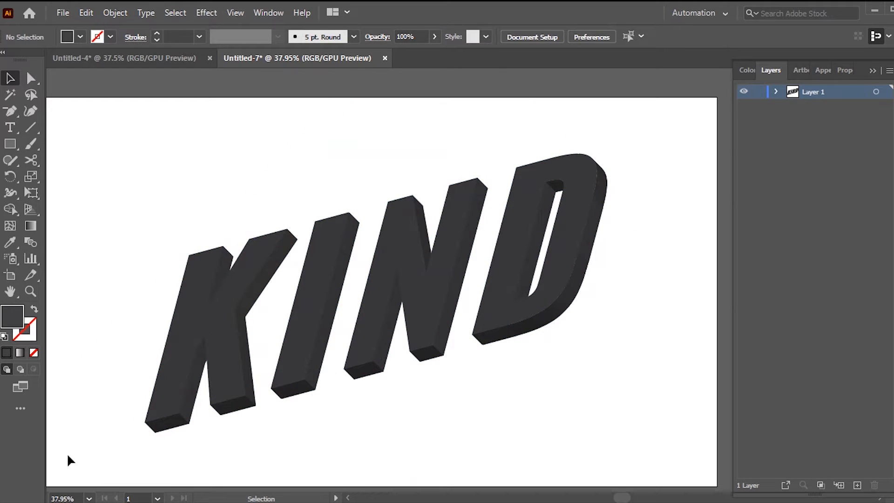
Step: Ungroup the expanded KIND lettering twice so its front and side faces can be selected separately
click(427, 301)
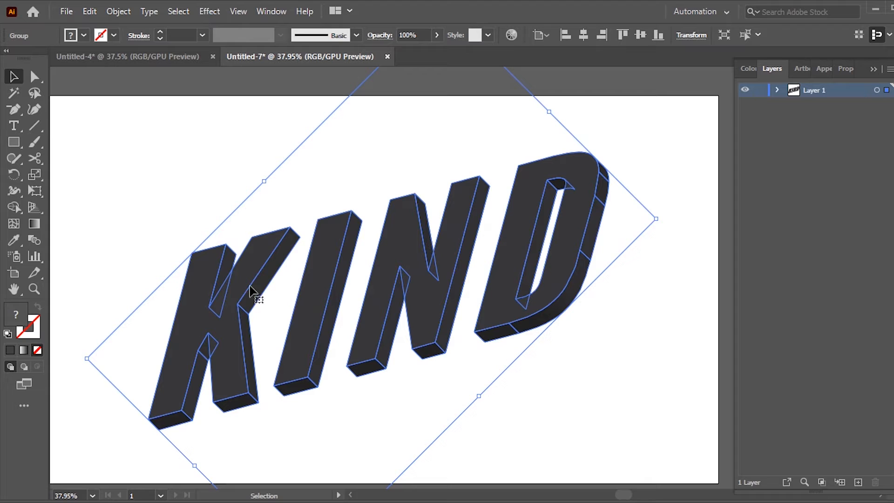
right_click(303, 198)
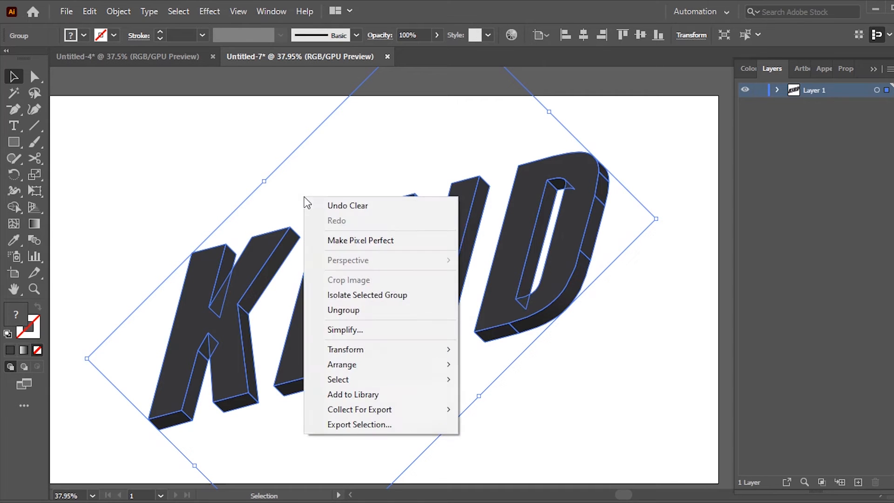
click(393, 310)
right_click(340, 176)
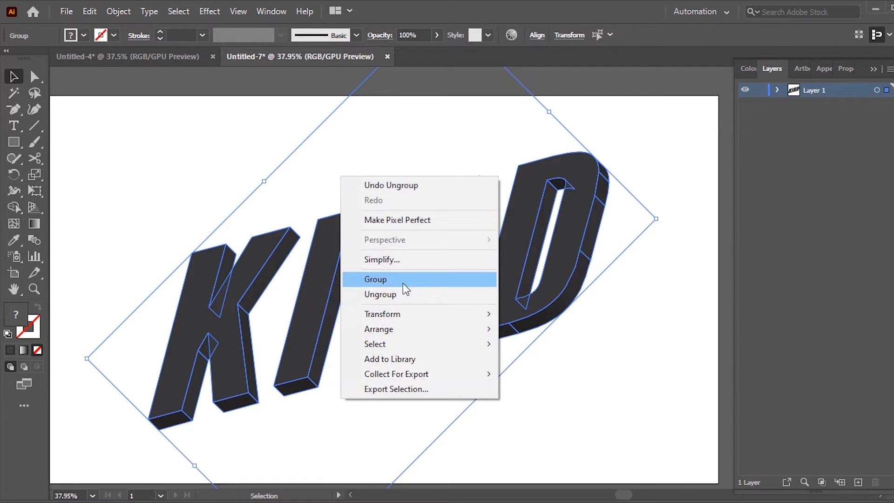
click(399, 295)
click(586, 375)
click(545, 324)
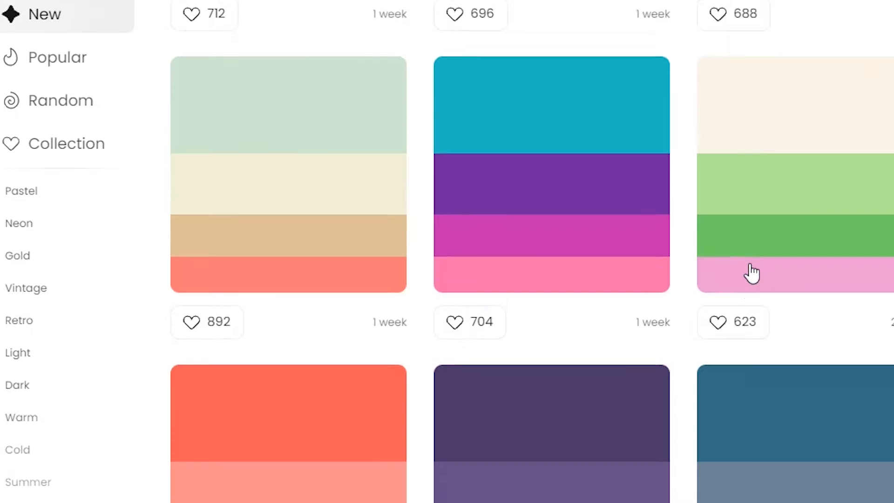
Step: Browse the Color Hunt palettes, place the teal, cream and gray palette image in the document, and reduce it near the artboard's lower-right corner
scroll(748, 269, down, 10)
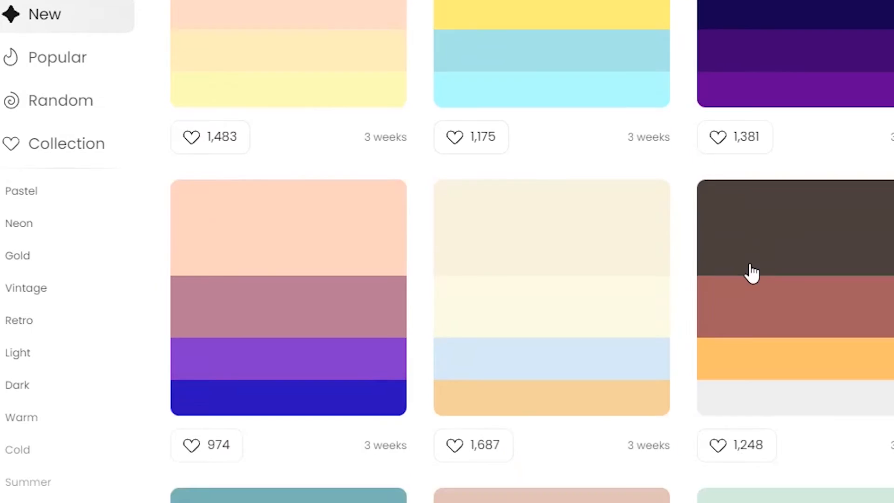
scroll(752, 274, down, 15)
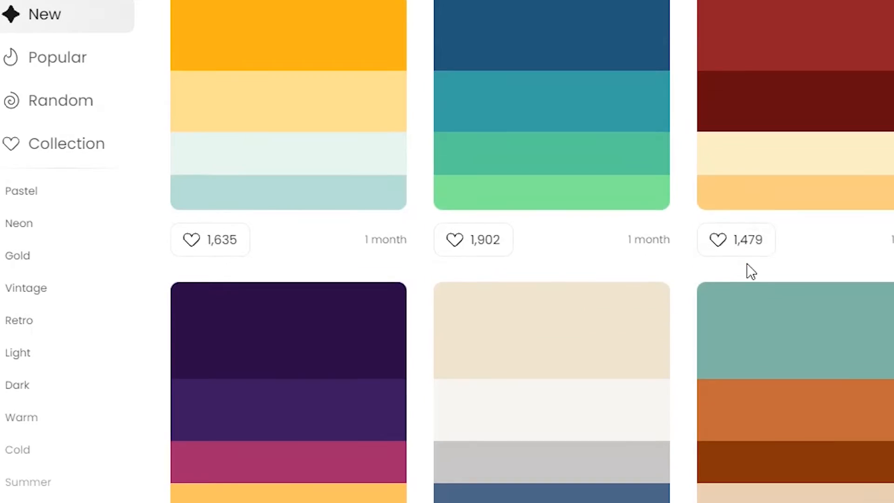
scroll(750, 259, down, 15)
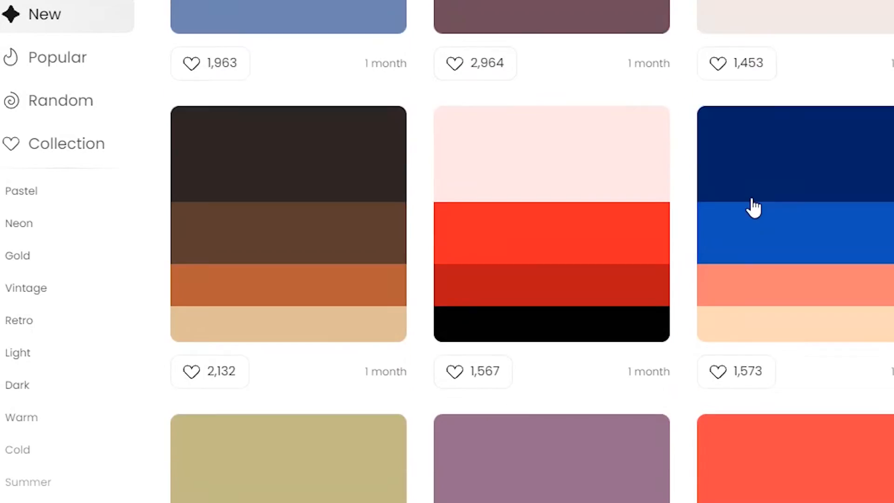
click(67, 13)
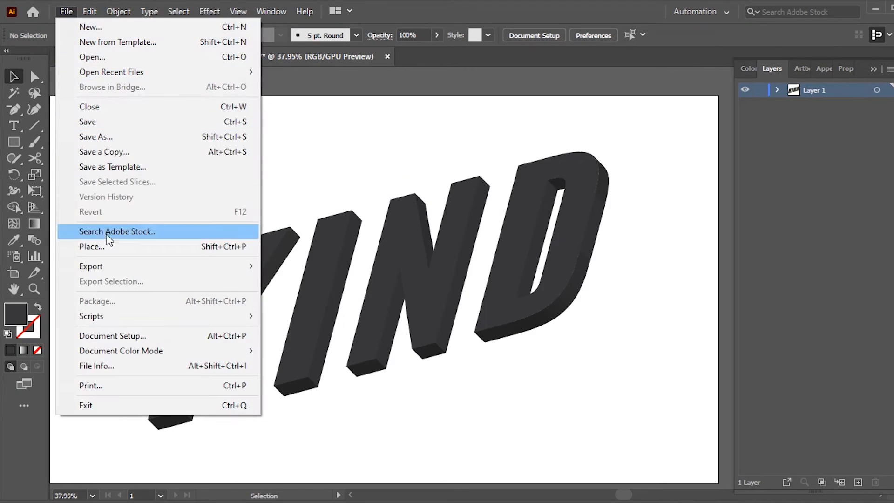
click(110, 245)
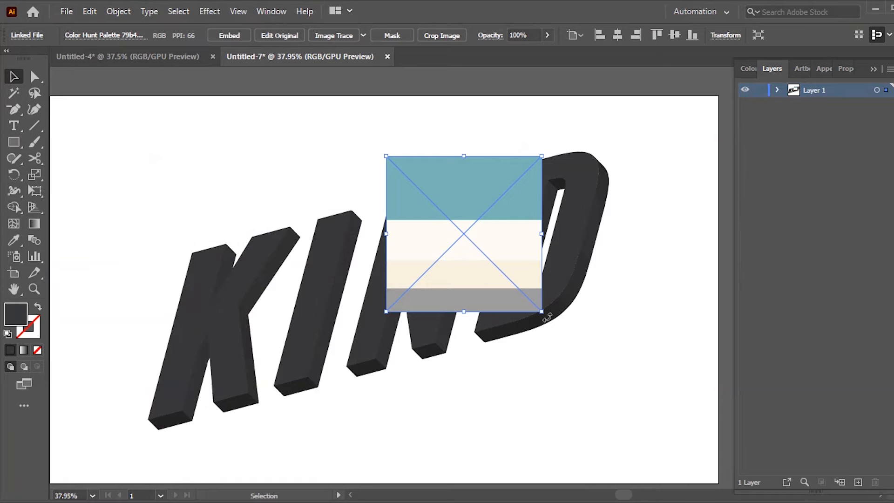
drag(542, 312, 655, 430)
click(661, 361)
Step: Sample the palette's teal color and draw a rectangle of that fill covering the whole artboard
scroll(554, 269, down, 1)
key(i)
click(648, 402)
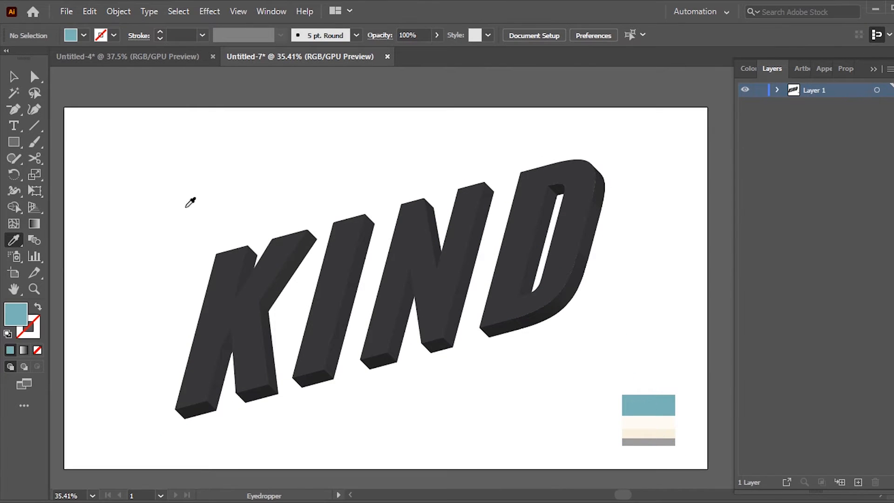
click(22, 143)
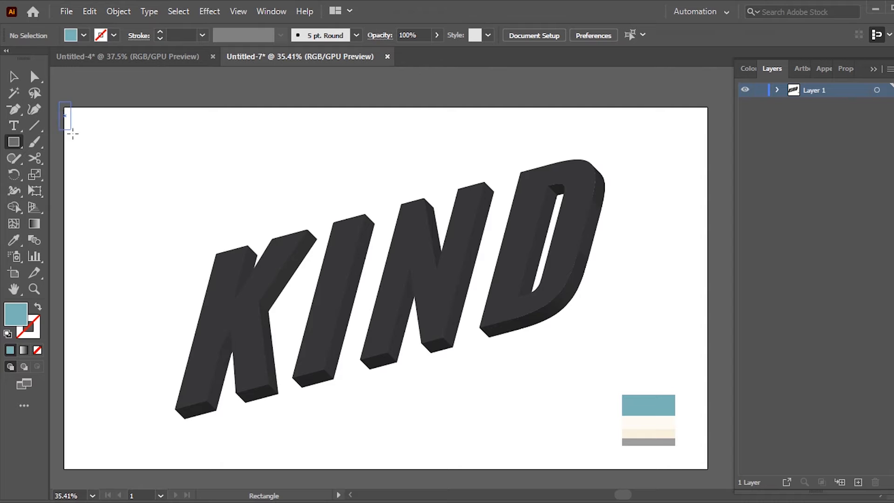
drag(73, 134, 712, 471)
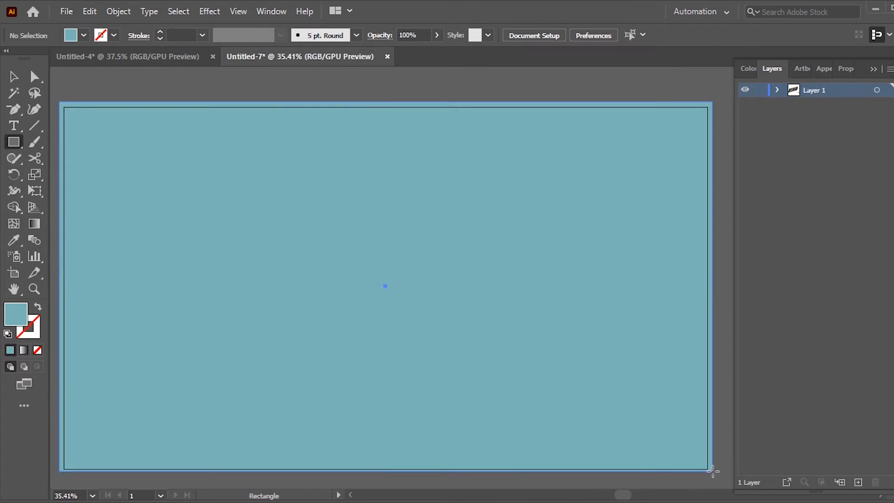
Step: Send the teal rectangle to the back behind the lettering and lock it
right_click(449, 270)
mouse_move(555, 433)
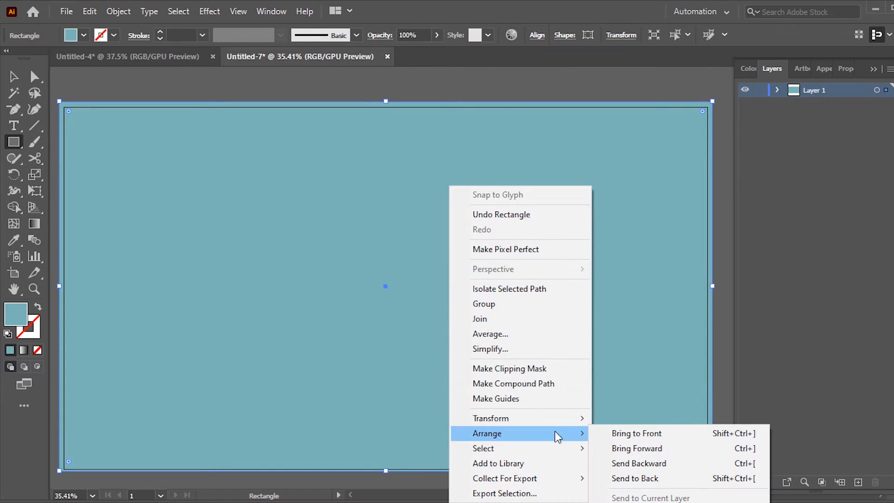
click(667, 477)
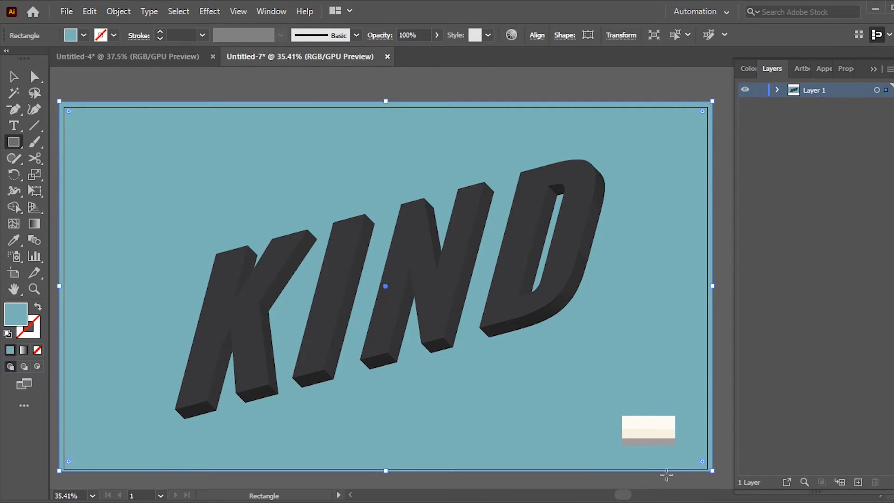
click(118, 11)
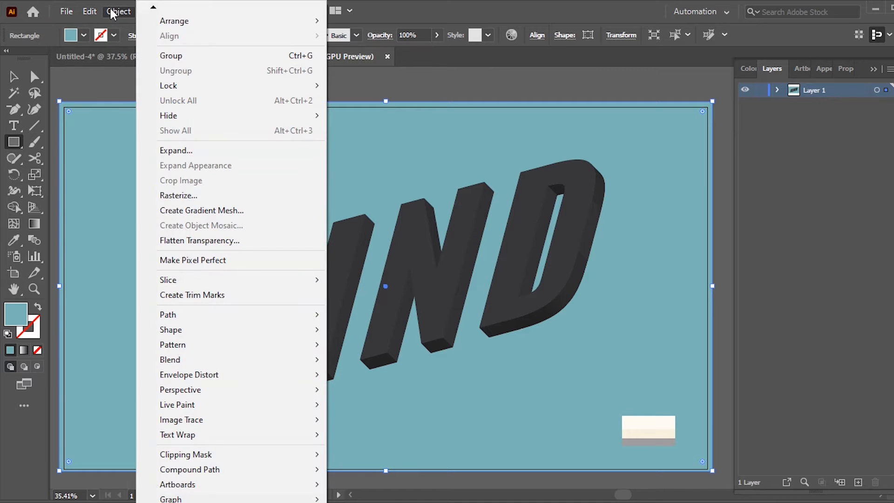
mouse_move(179, 88)
click(355, 87)
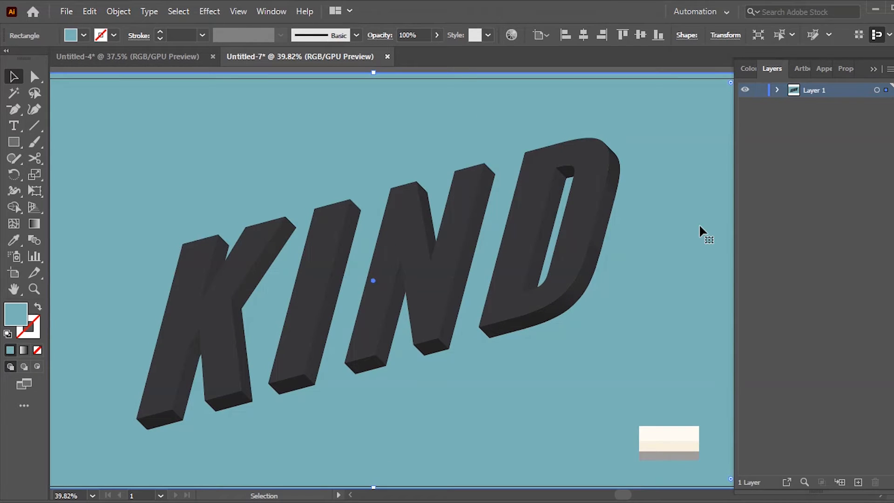
Step: Select the front faces of all four letters and fill them with the cream color sampled from the palette
click(508, 253)
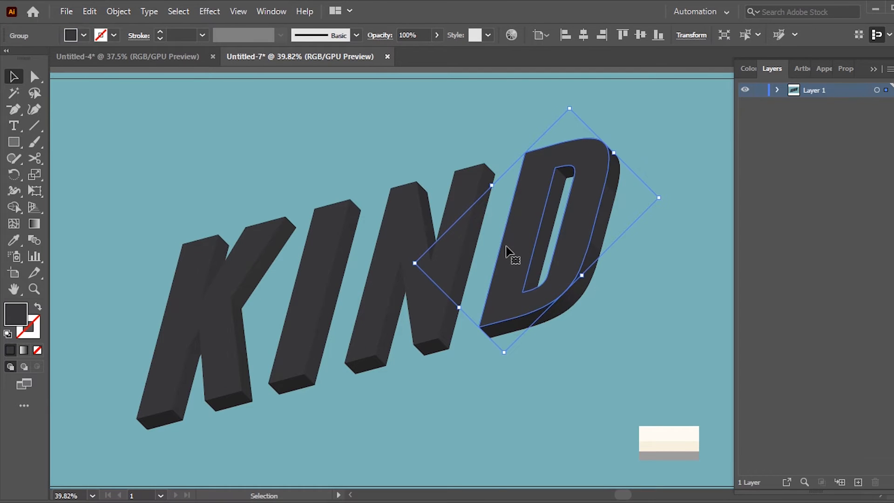
shift+click(385, 256)
shift+click(311, 272)
shift+click(217, 289)
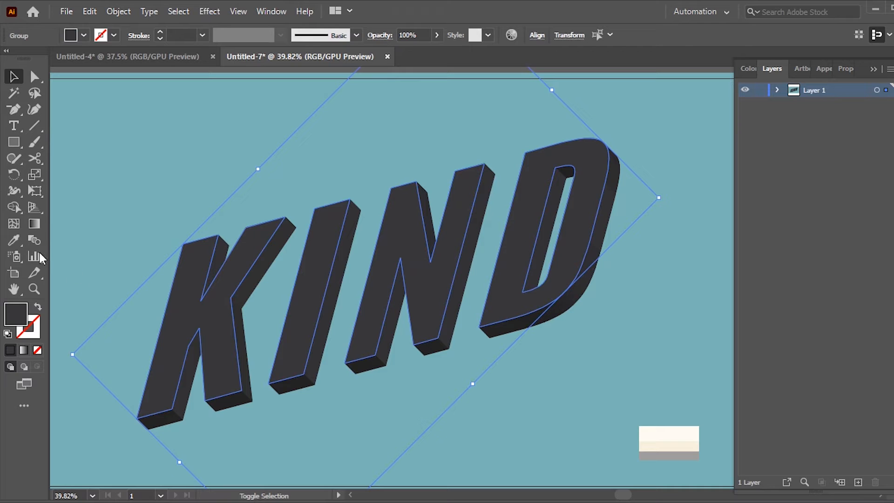
click(15, 240)
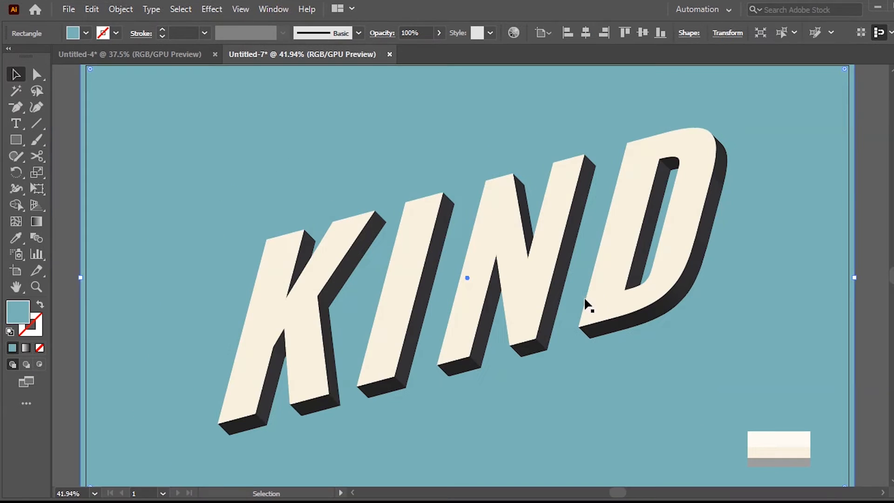
Step: Show the Pathfinder options and place them clear of the letter D for work on its side faces
key(z)
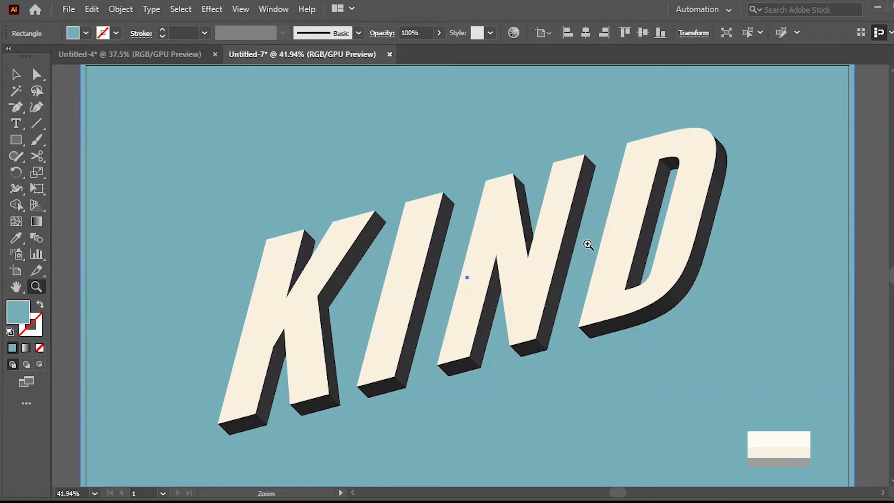
drag(589, 244, 604, 334)
key(space)
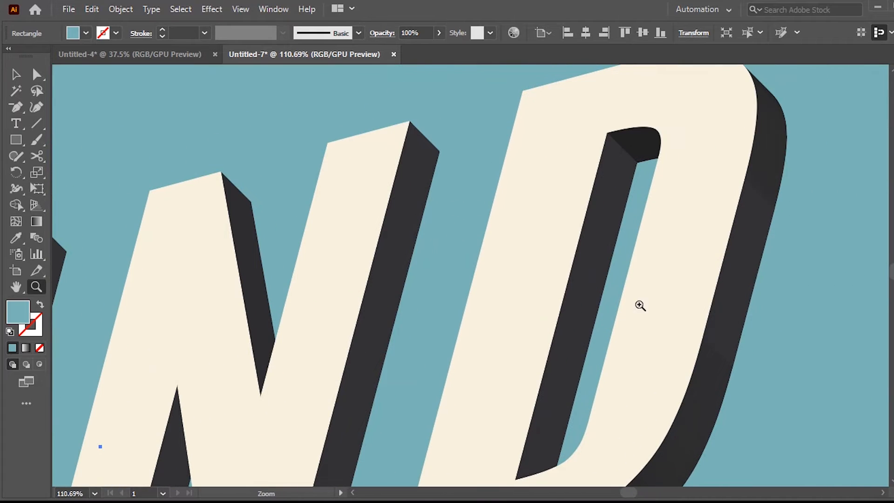
key(v)
drag(778, 119, 724, 339)
click(273, 9)
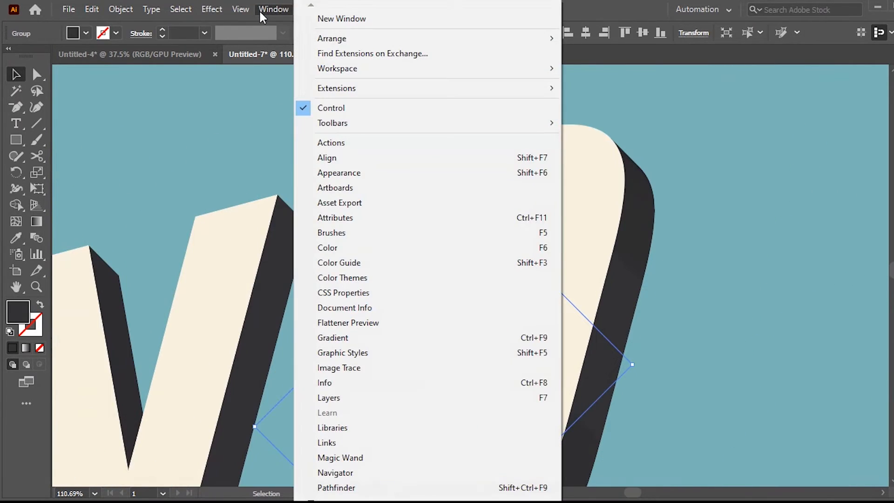
click(407, 489)
drag(692, 87, 825, 55)
Step: Select the straight, curved and bottom outer side faces of the D and unite them into one shape
click(640, 188)
drag(668, 285, 562, 211)
shift+click(530, 163)
shift+click(516, 239)
shift+click(452, 465)
drag(450, 468, 491, 309)
shift+click(304, 411)
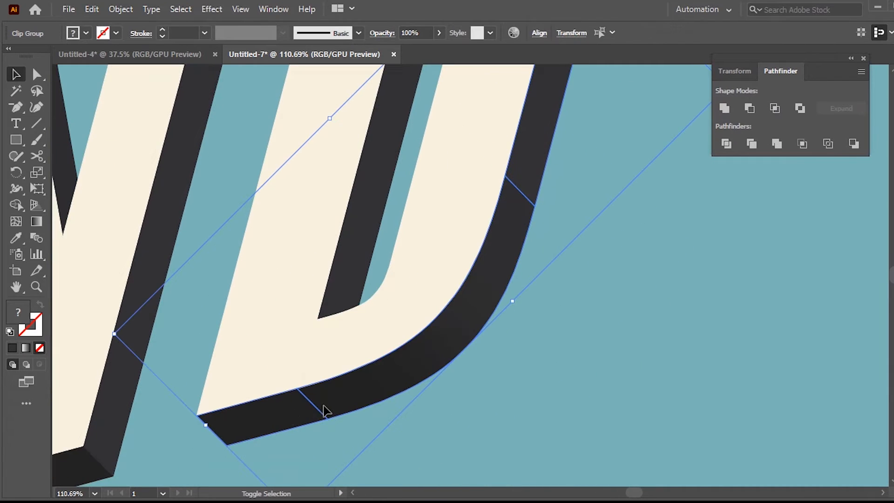
click(724, 108)
click(606, 225)
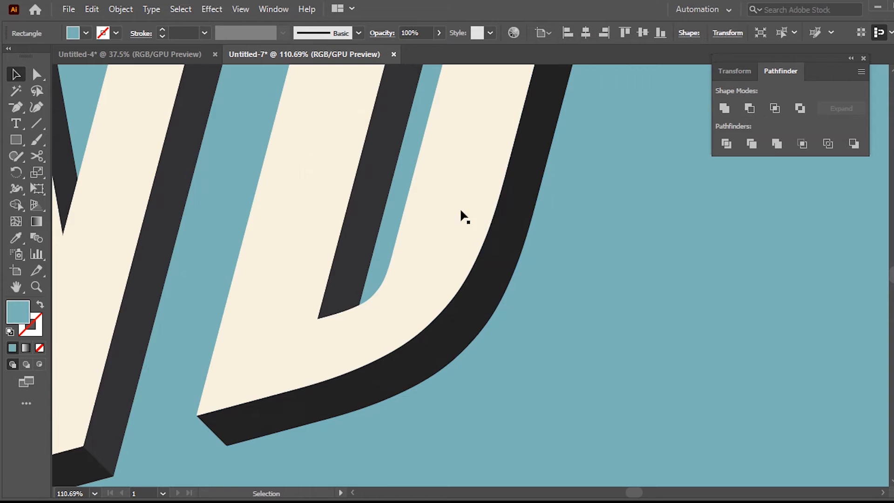
Step: Unite the dark side faces inside the D's counter into one shape
key(space)
drag(471, 122, 413, 297)
click(385, 161)
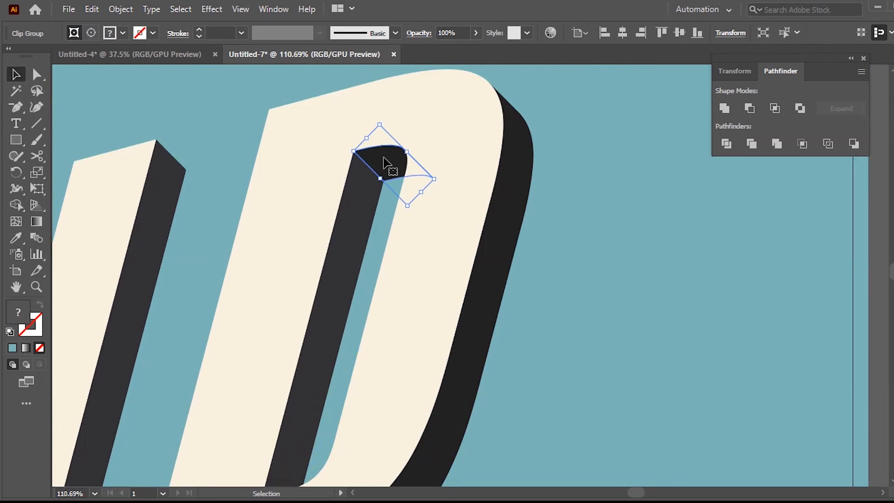
shift+click(351, 211)
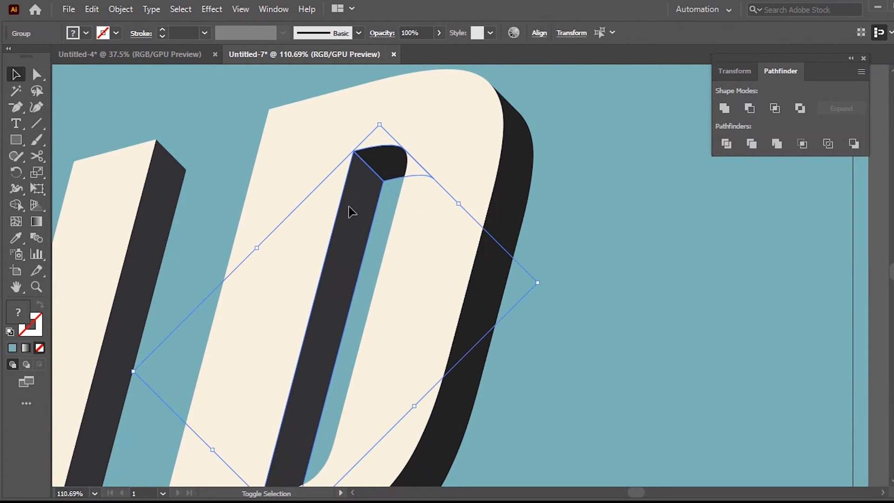
click(724, 108)
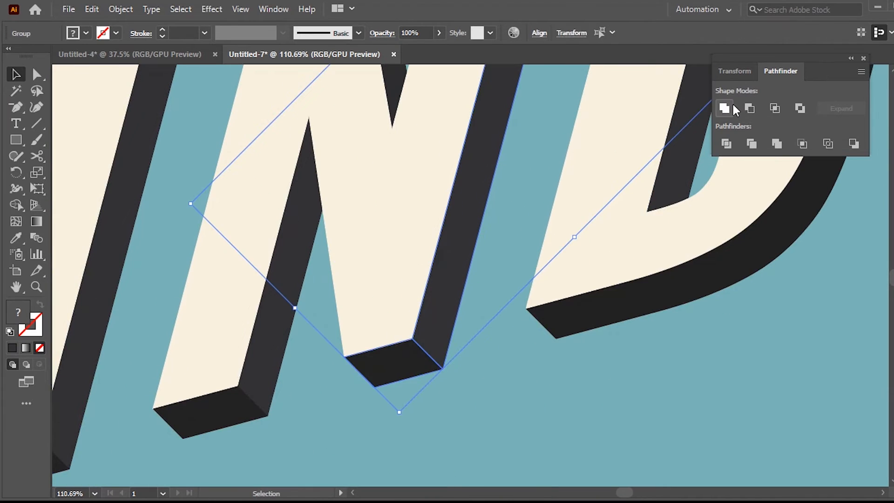
Step: Unite the side and bottom faces on each of the N's two legs into single shapes
click(730, 107)
click(317, 237)
drag(311, 236, 748, 241)
click(695, 357)
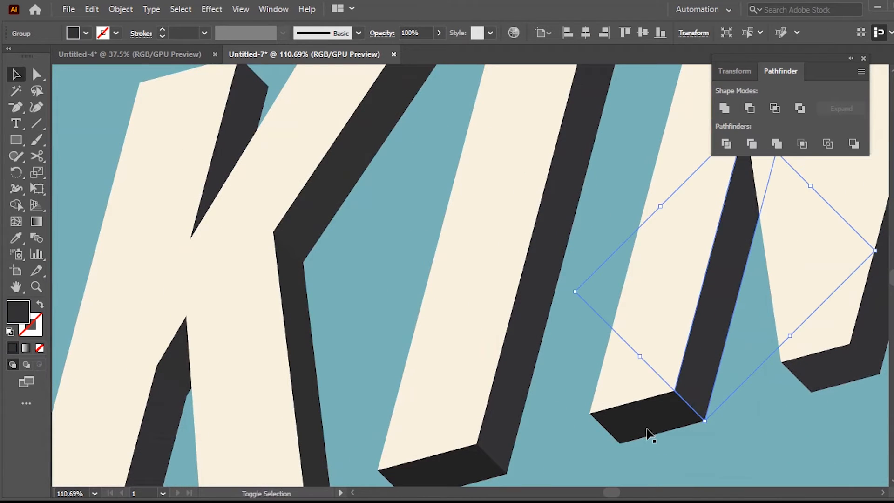
shift+click(647, 431)
click(725, 109)
Step: Unite the side and bottom faces of the I into one shape
click(521, 347)
shift+click(458, 473)
click(724, 109)
Step: Unite the K's upper arm side, lower leg side and right foot's bottom face into one shape
click(325, 204)
shift+click(283, 309)
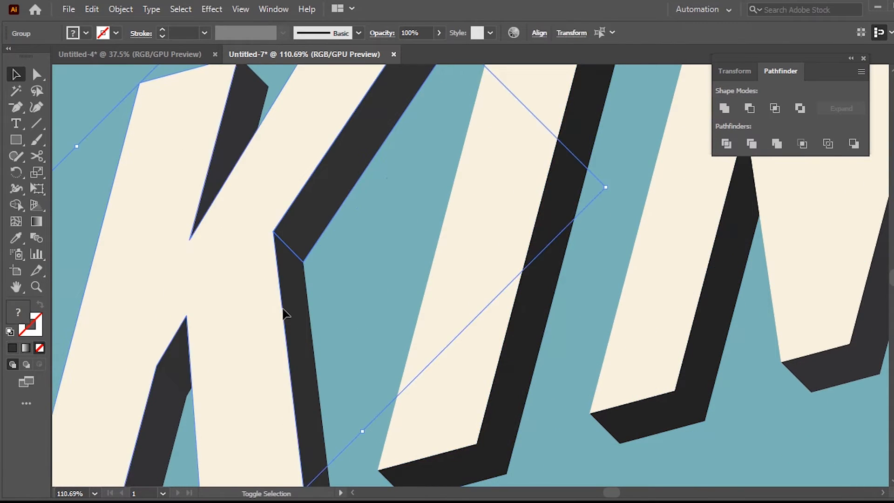
click(468, 206)
click(314, 240)
shift+click(302, 288)
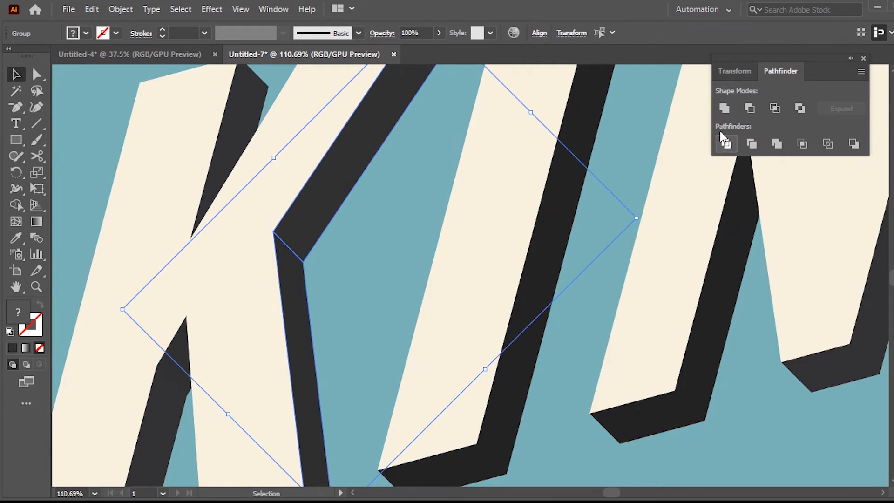
click(724, 109)
scroll(275, 321, down, 4)
shift+click(269, 379)
click(724, 108)
Step: Unite the K's left leg side face with the small notch face and the bottom face
click(201, 246)
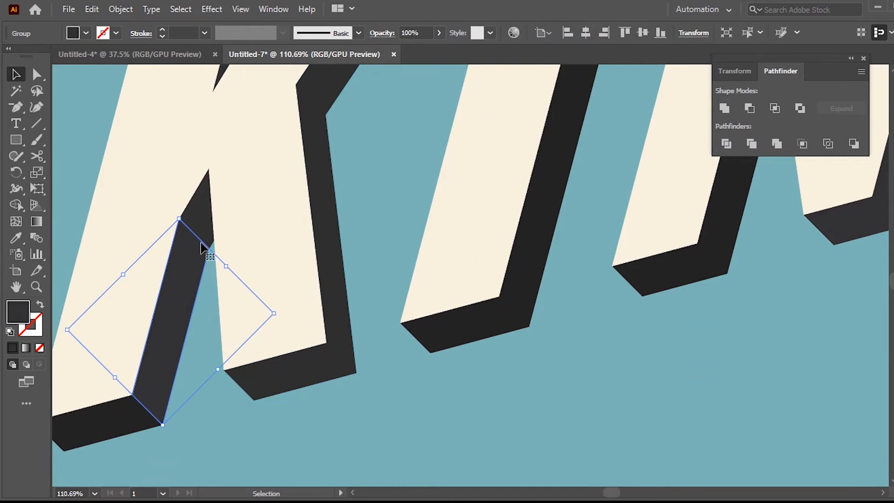
shift+click(202, 215)
shift+click(129, 422)
click(724, 109)
click(730, 283)
alt+click(712, 253)
alt+click(670, 233)
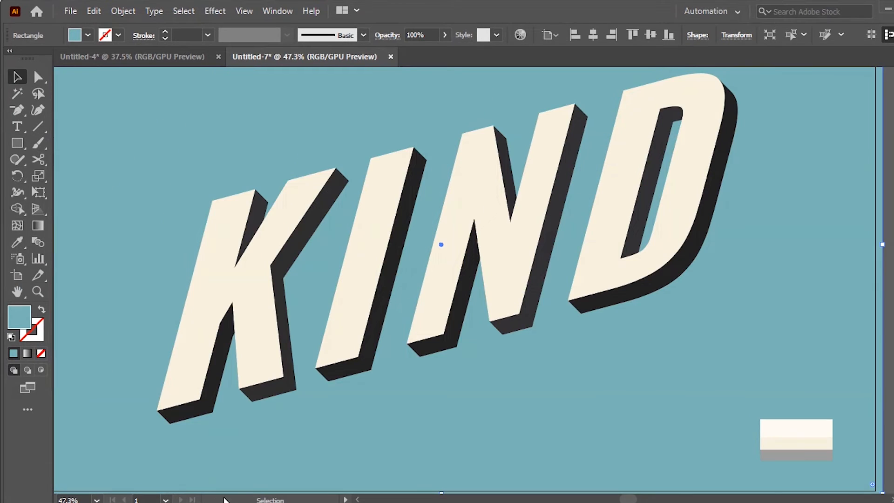
Step: Copy the cream front faces of all four letters and paste the copy in front
drag(545, 379, 565, 411)
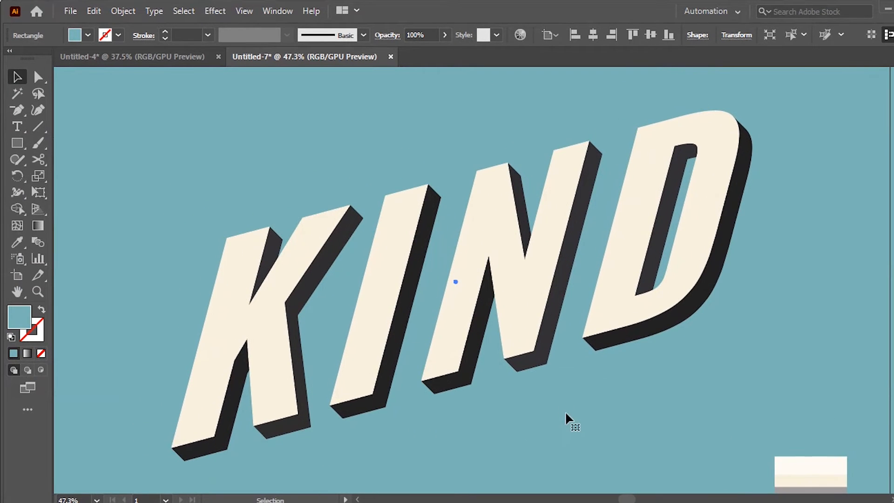
click(280, 356)
shift+click(400, 298)
shift+click(573, 228)
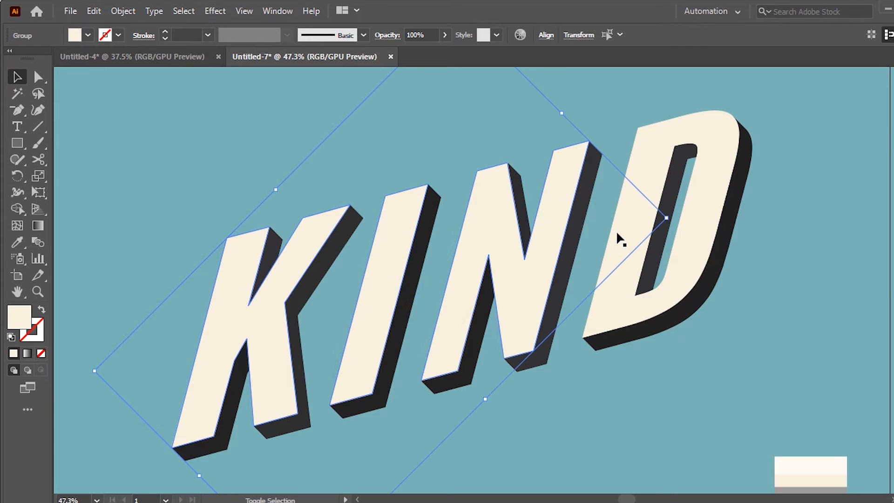
shift+click(617, 233)
click(94, 11)
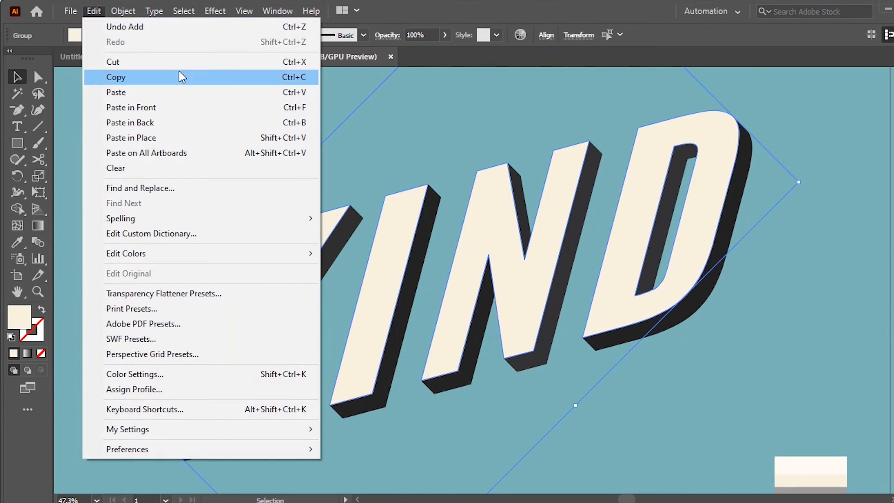
click(178, 75)
click(98, 10)
click(143, 110)
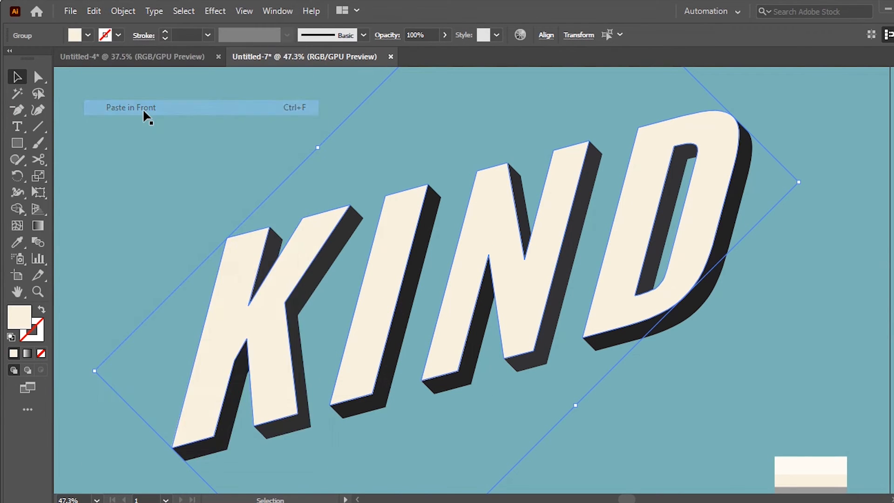
Step: Fill the pasted letter faces with the dark gray K=80 swatch and group them
click(72, 35)
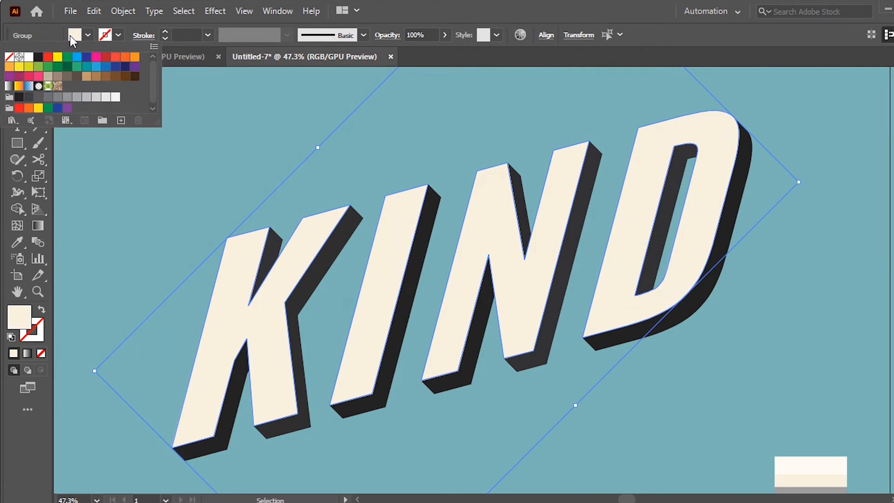
click(39, 97)
click(28, 98)
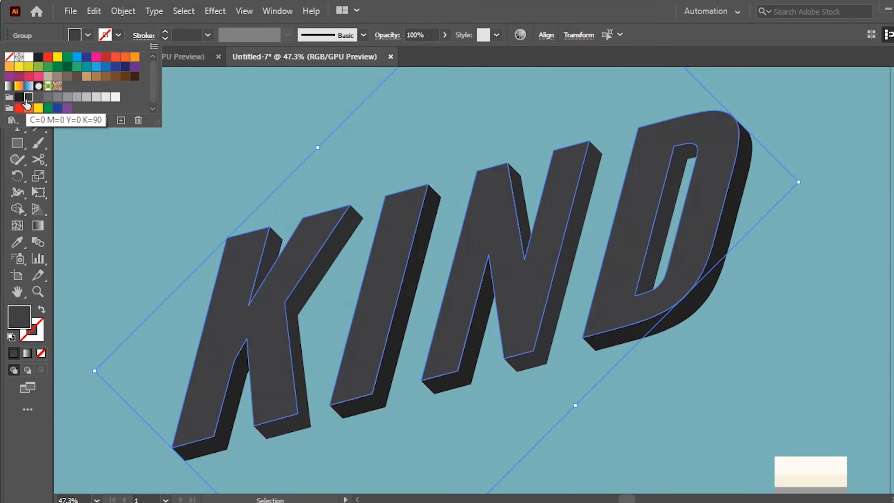
click(38, 98)
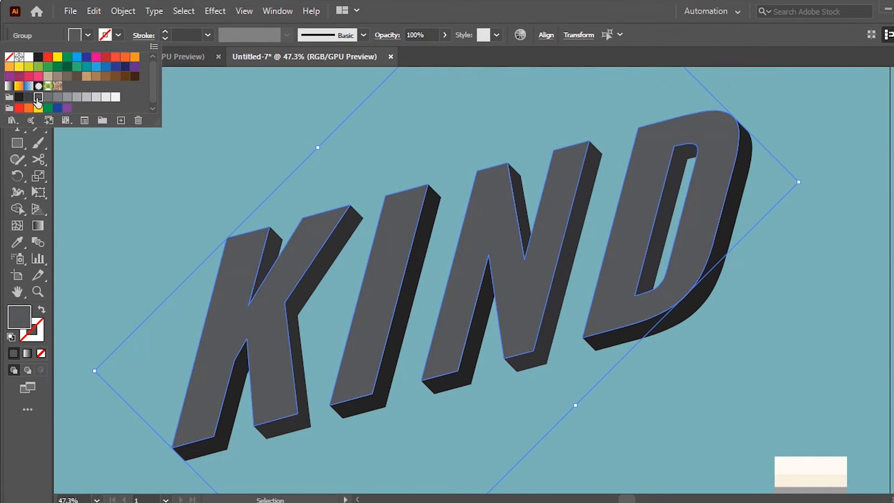
right_click(638, 168)
click(681, 278)
Step: Duplicate the gray letter group in front and offset the duplicate slightly from the original
click(94, 11)
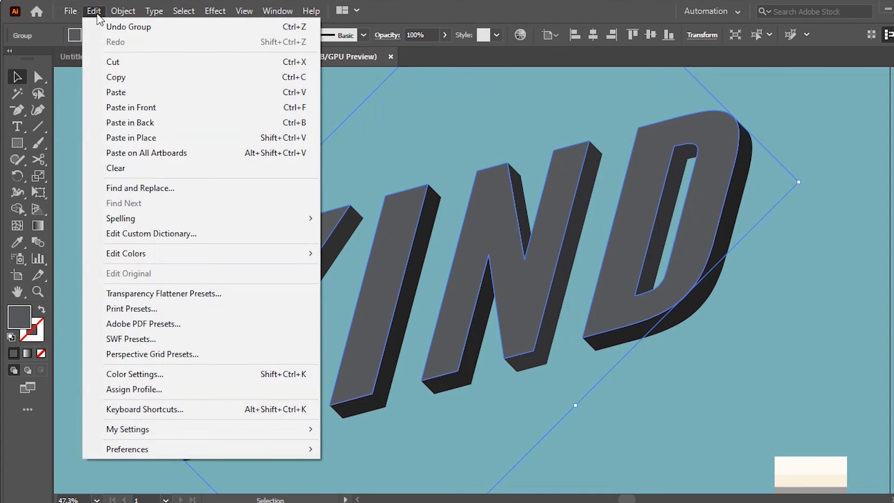
click(141, 77)
click(92, 11)
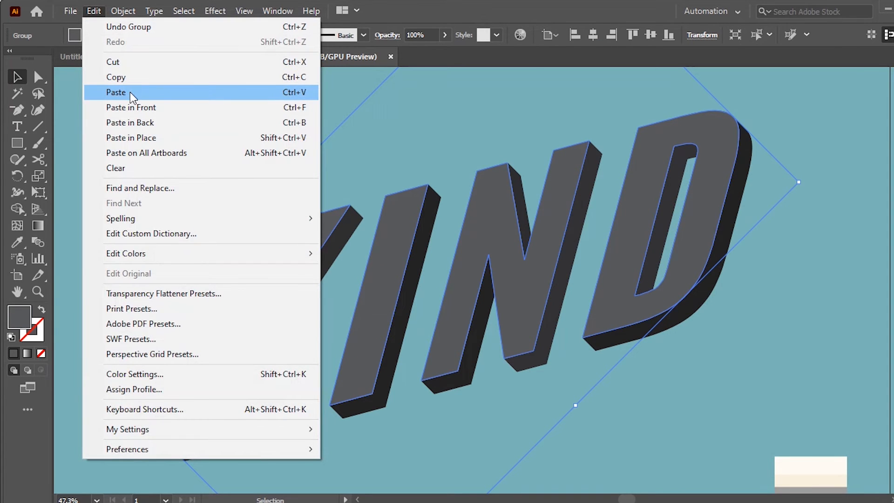
click(132, 106)
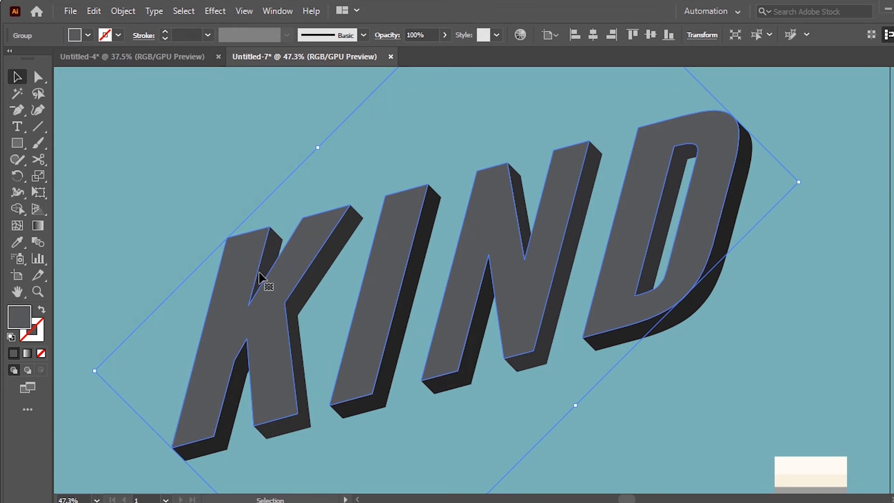
drag(278, 266, 262, 271)
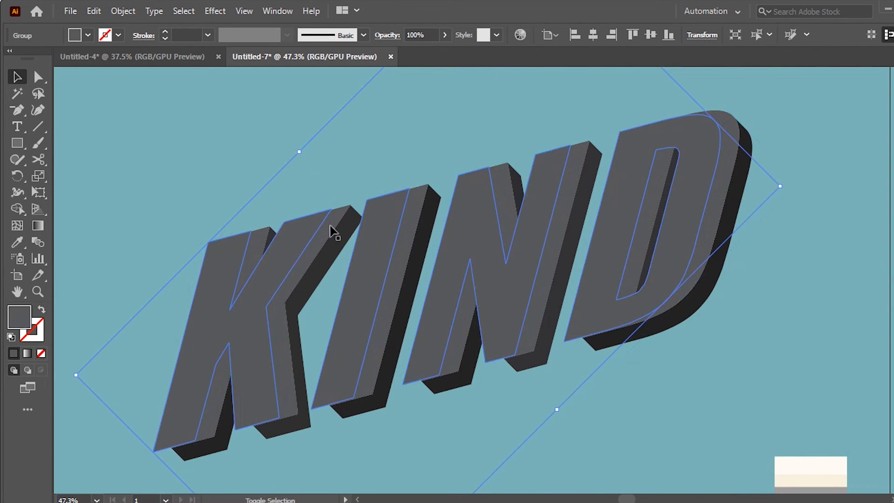
Step: Blend the two gray letter groups using Specified Steps spacing with 100 steps
key(ctrl+alt+b)
click(123, 11)
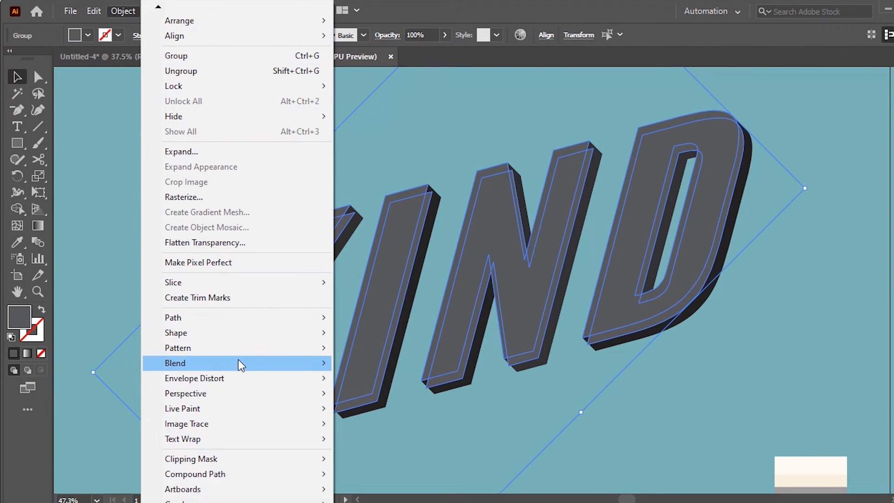
mouse_move(238, 361)
click(411, 408)
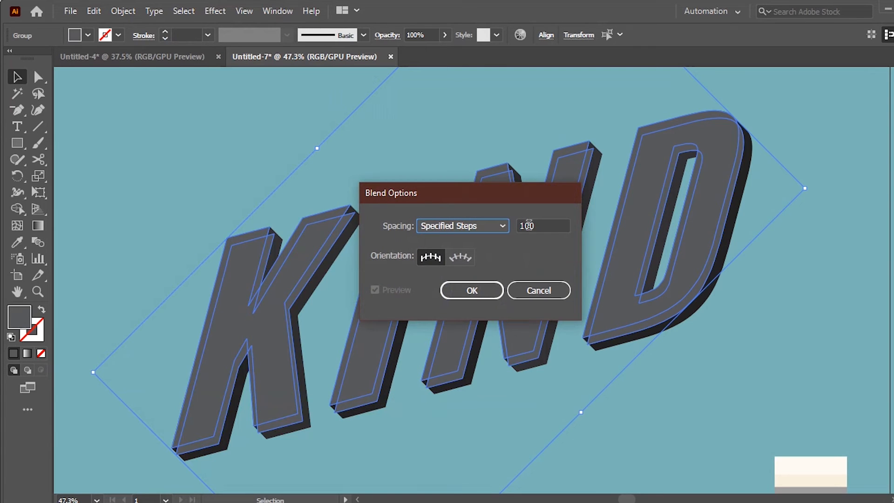
click(487, 225)
click(478, 259)
click(535, 225)
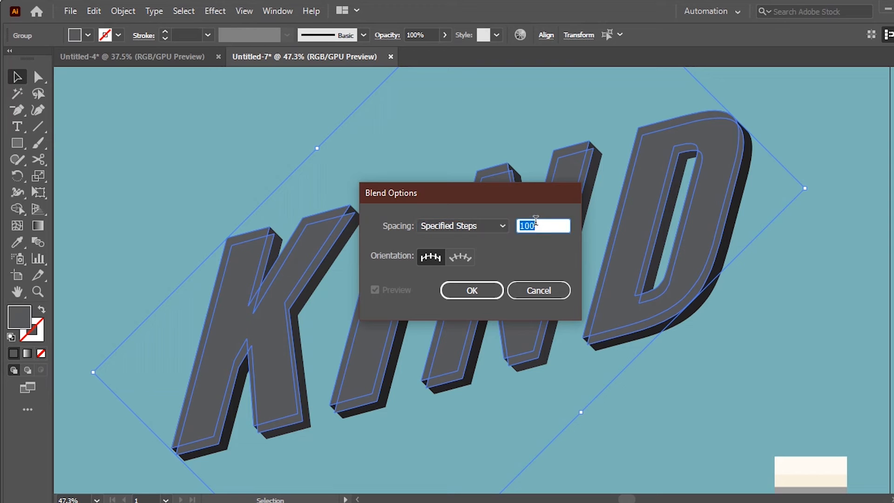
key(Return)
click(123, 11)
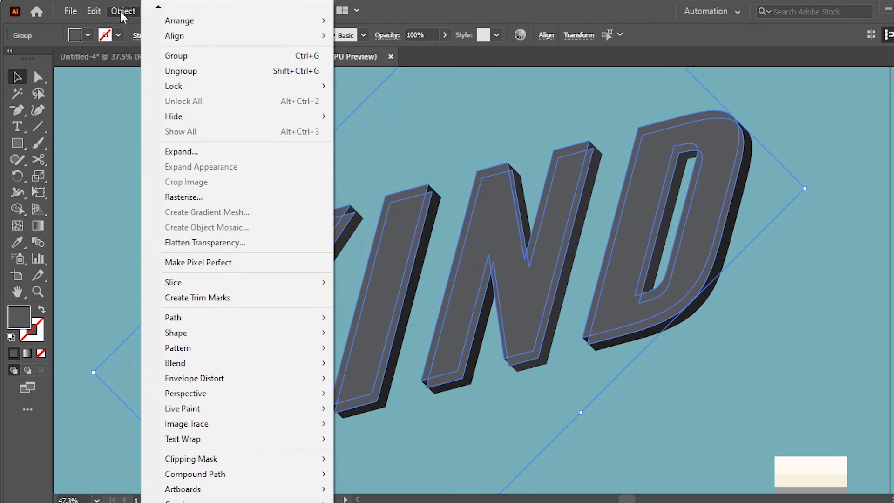
mouse_move(275, 362)
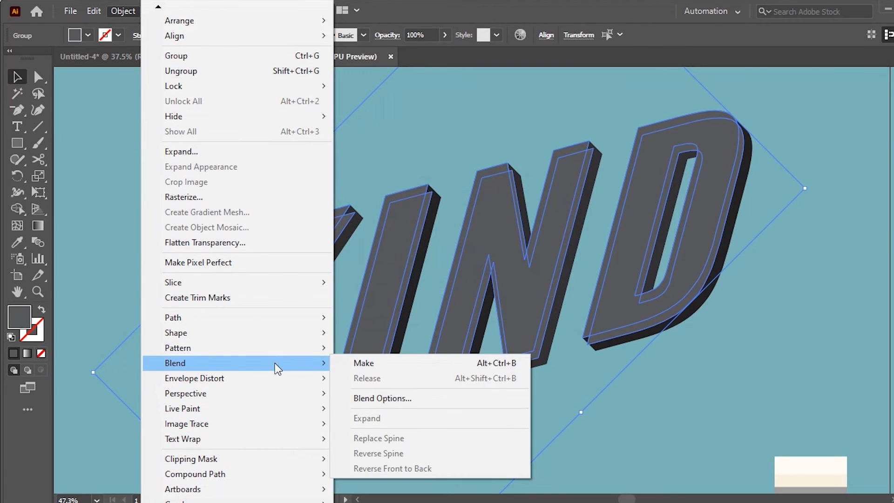
click(359, 368)
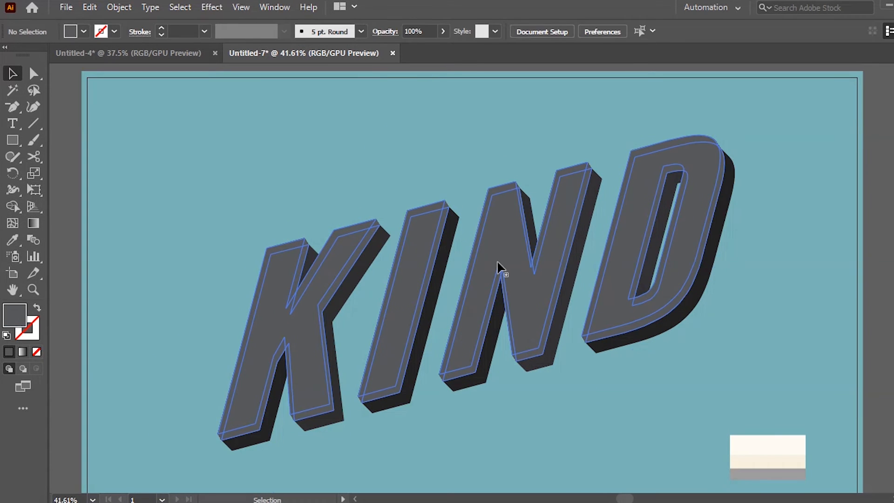
Step: Try to unite the blended gray letter shapes with Pathfinder
click(493, 267)
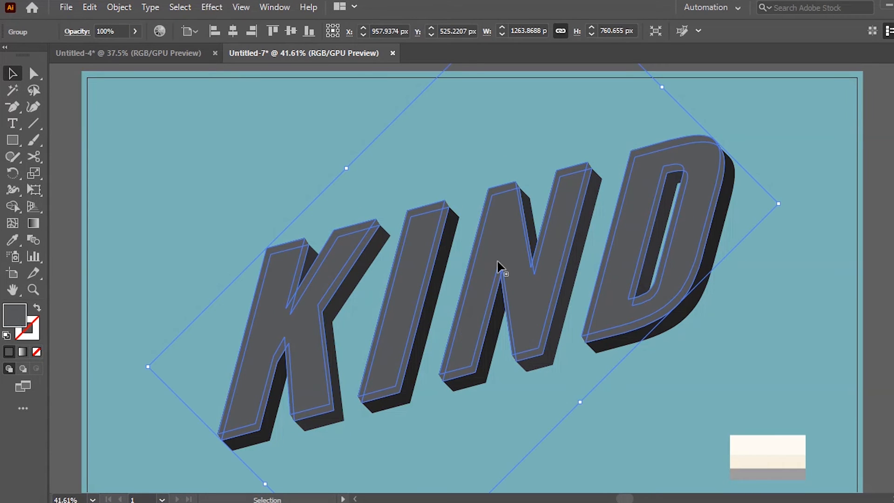
click(279, 9)
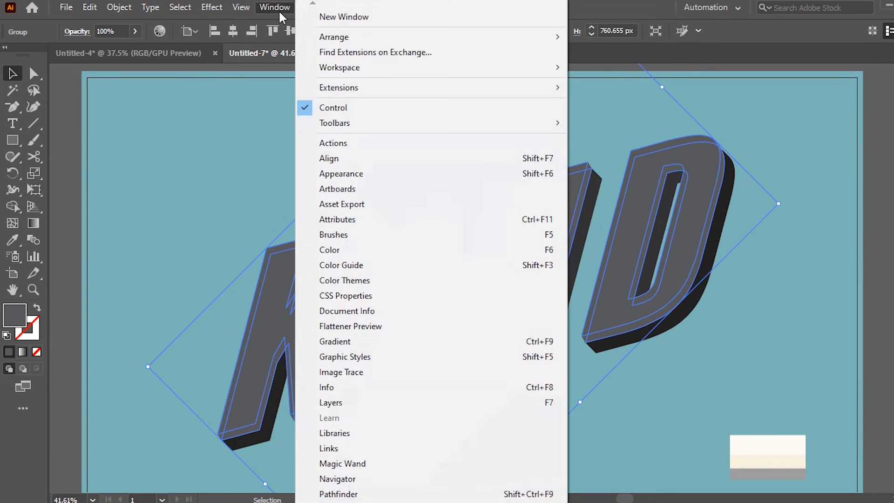
click(376, 494)
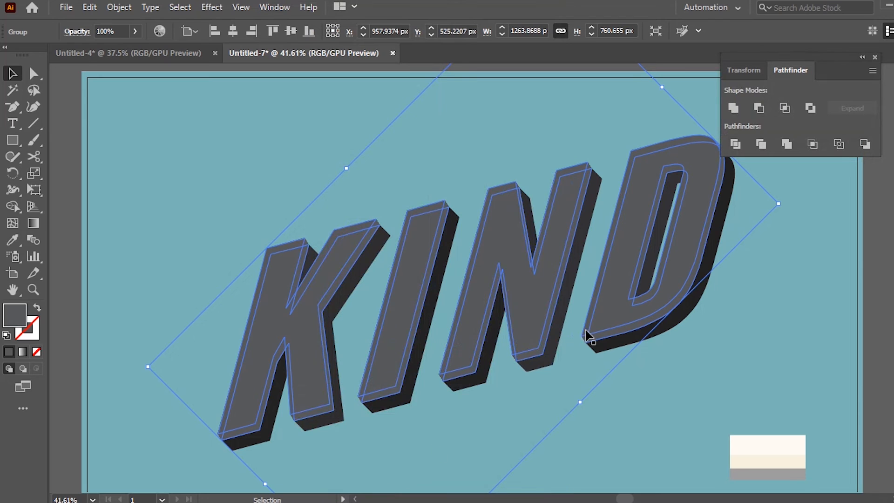
click(733, 109)
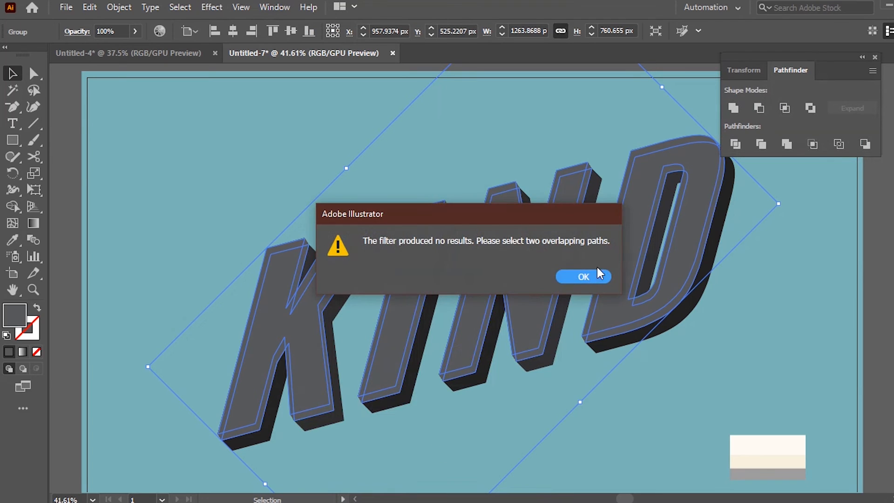
click(580, 280)
Step: Move the gray blended group upward and arrange it behind the lettering, directly above the teal background rectangle
drag(579, 278, 579, 247)
right_click(554, 251)
mouse_move(619, 426)
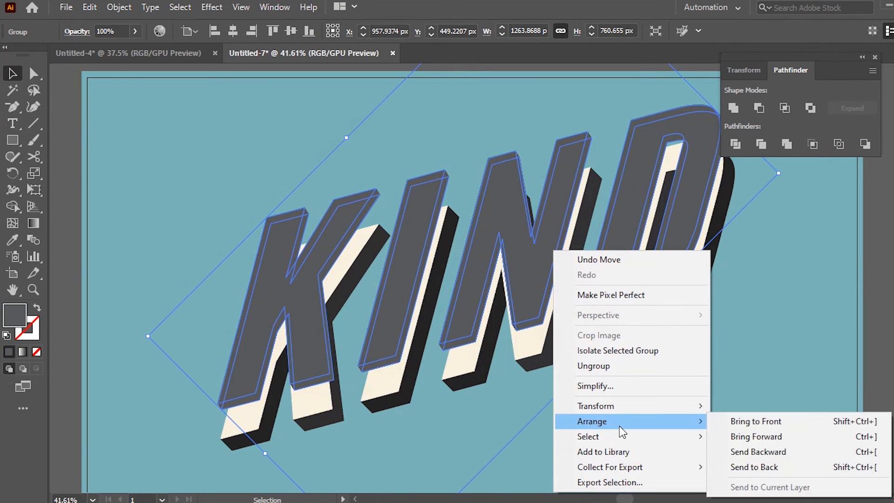
click(762, 470)
click(862, 57)
click(892, 130)
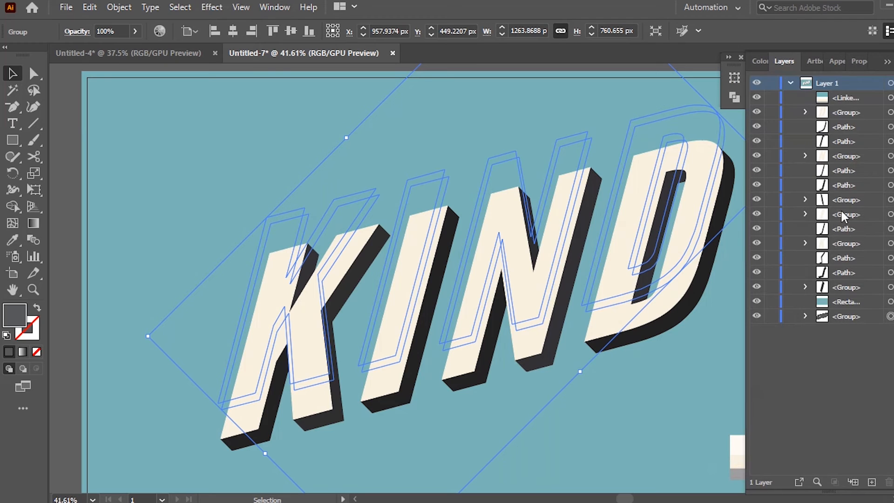
drag(833, 316, 872, 298)
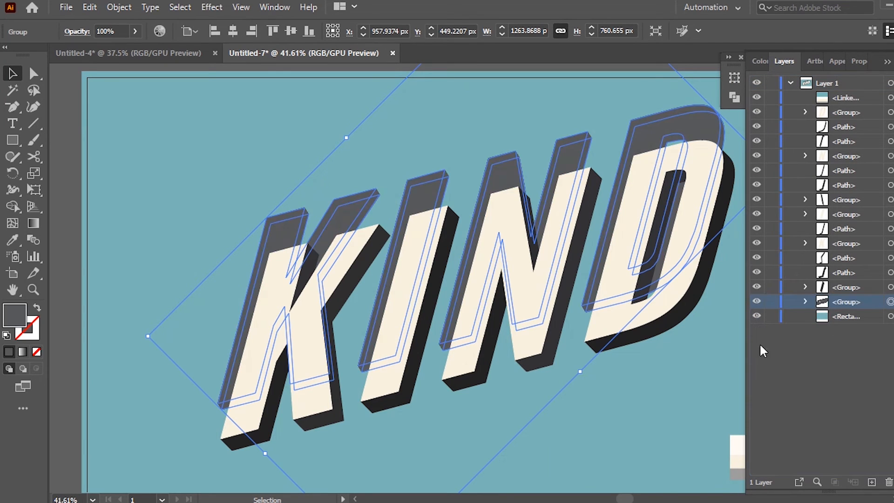
Step: Offset the gray group down and to the right of the KIND lettering as a shadow
click(794, 59)
drag(690, 123, 701, 178)
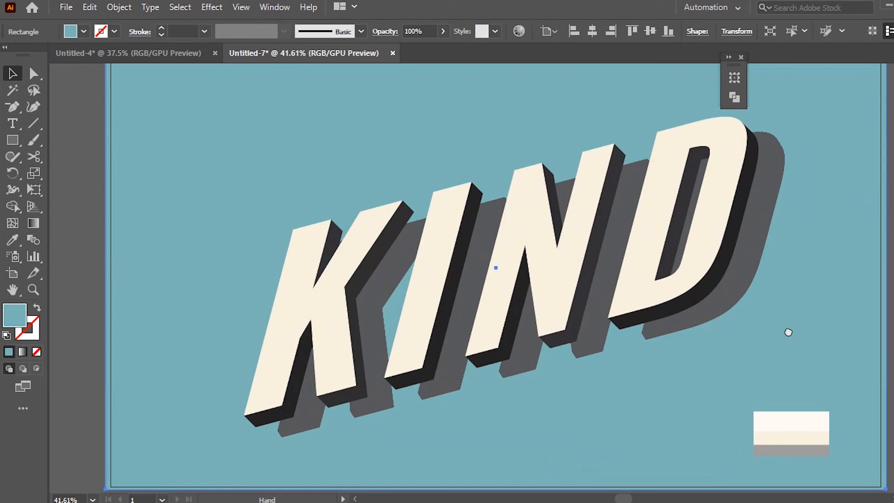
drag(787, 332, 776, 341)
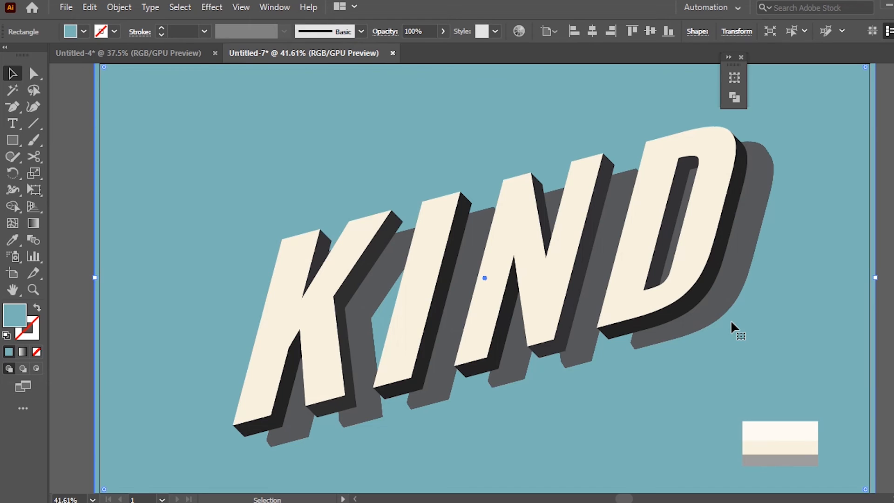
Step: Recolor the dark side faces of the letter N with the gray sampled from the palette image
click(541, 219)
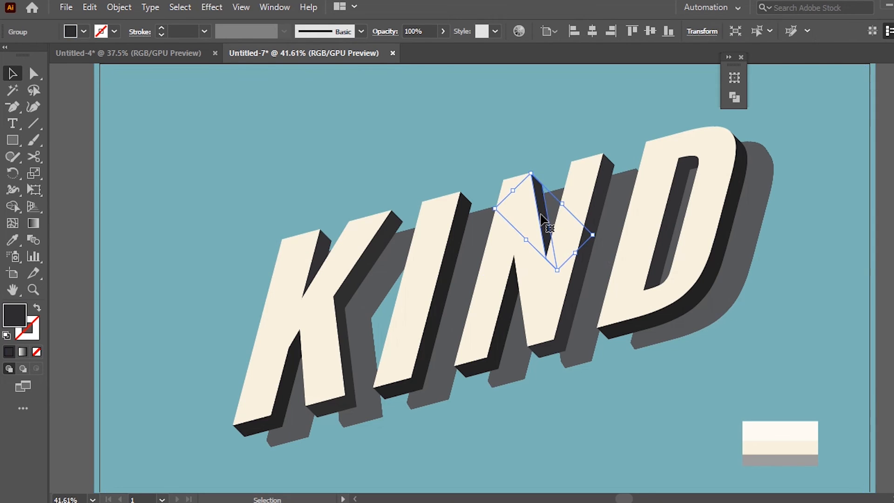
shift+click(599, 194)
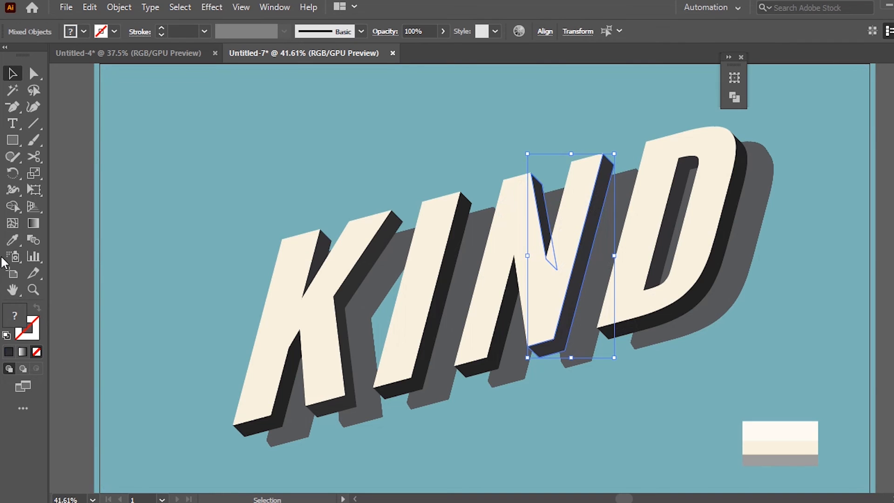
click(11, 241)
click(783, 459)
Step: Match the remaining dark side faces of the K, I, N and D to the lighter gray of the recolored N side
click(674, 204)
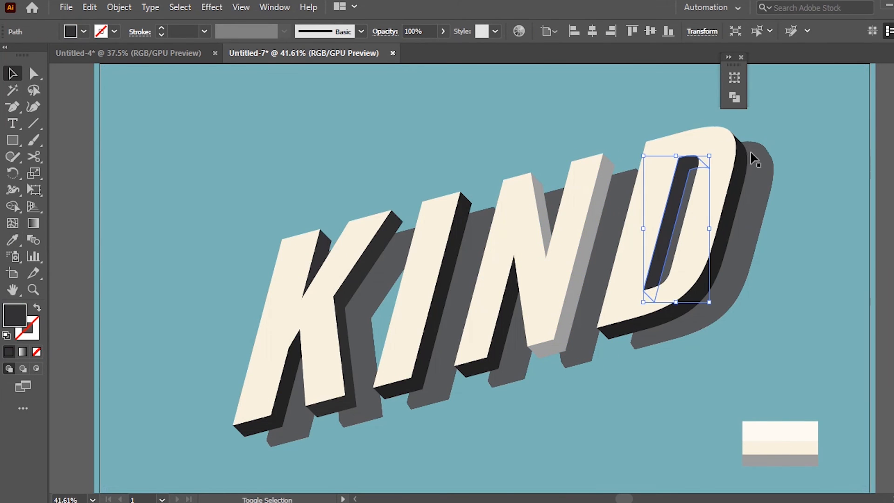
shift+click(741, 157)
shift+click(495, 341)
shift+click(421, 360)
shift+click(350, 372)
shift+click(316, 267)
click(13, 239)
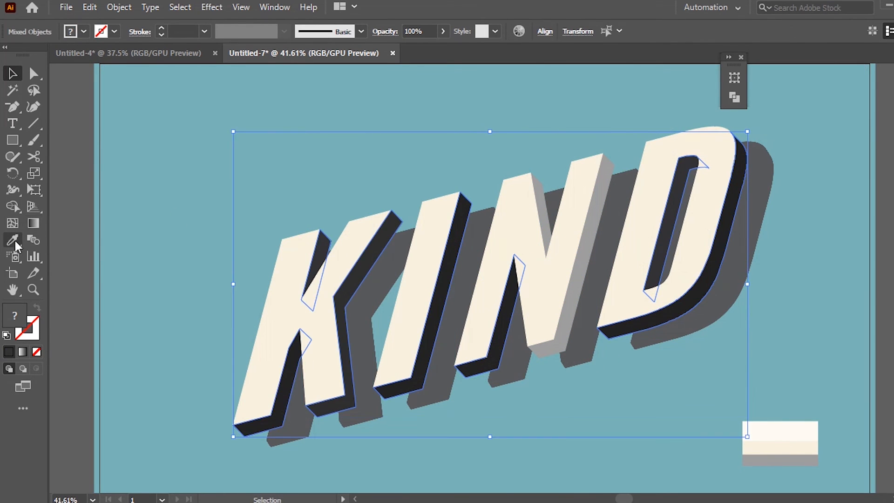
click(598, 214)
key(v)
Step: Give the front face of the letter K a green stroke with a weight of 10 pt
click(694, 265)
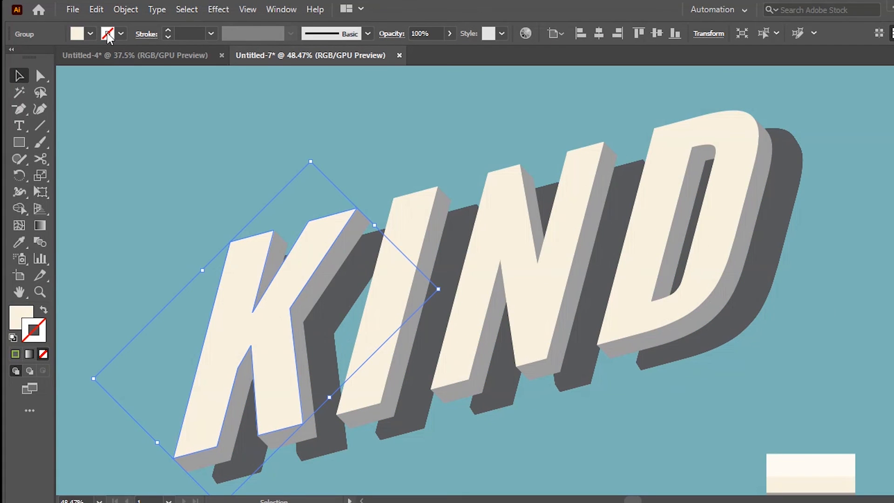
click(109, 36)
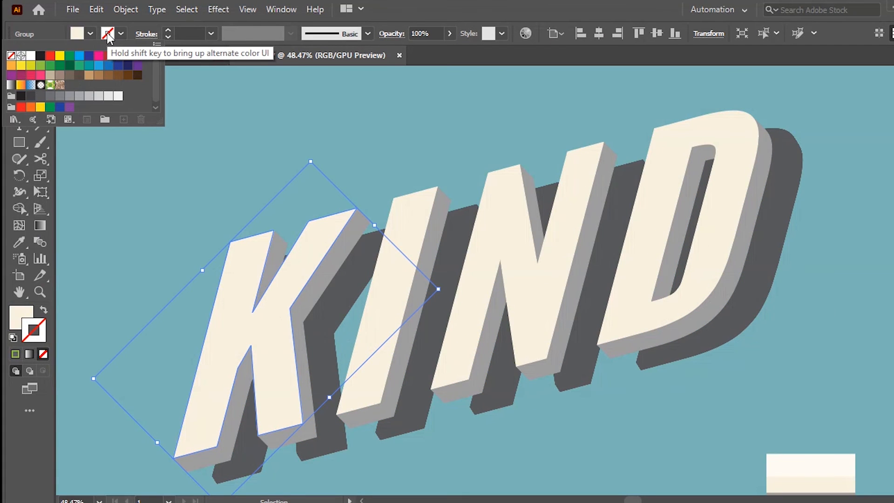
click(41, 68)
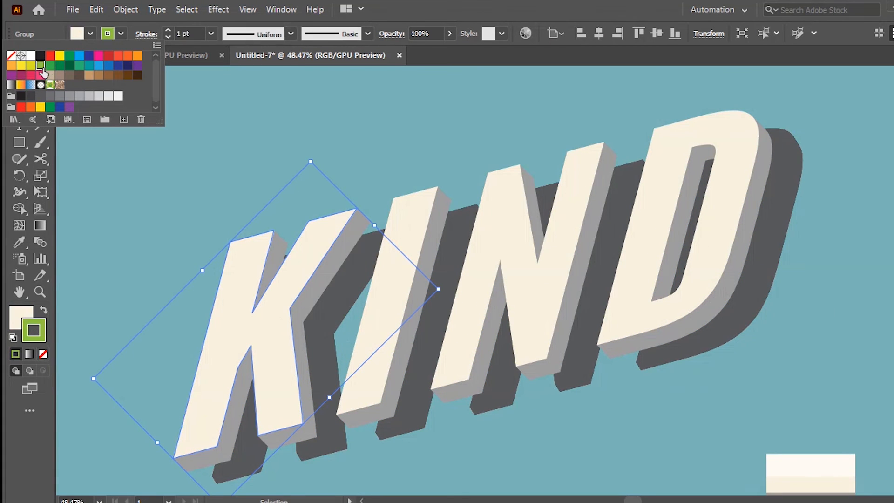
click(171, 29)
click(171, 30)
click(171, 29)
click(171, 29)
click(171, 29)
click(171, 29)
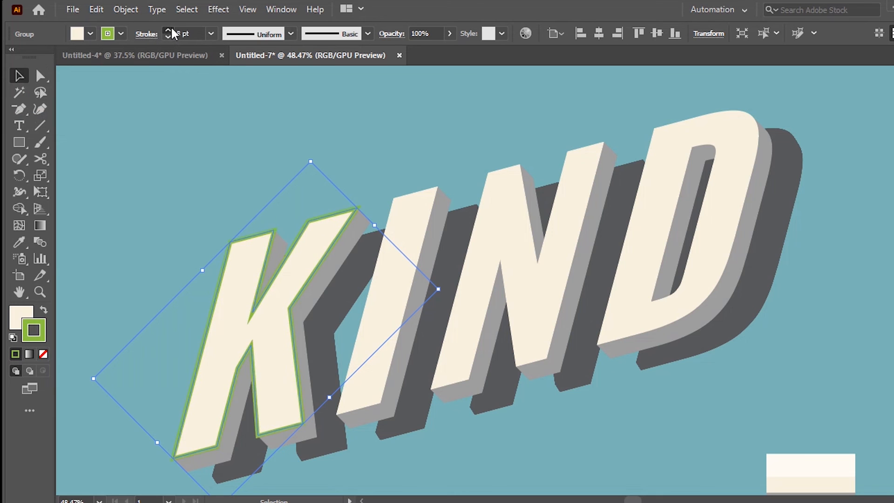
click(171, 30)
click(171, 29)
click(170, 29)
click(321, 139)
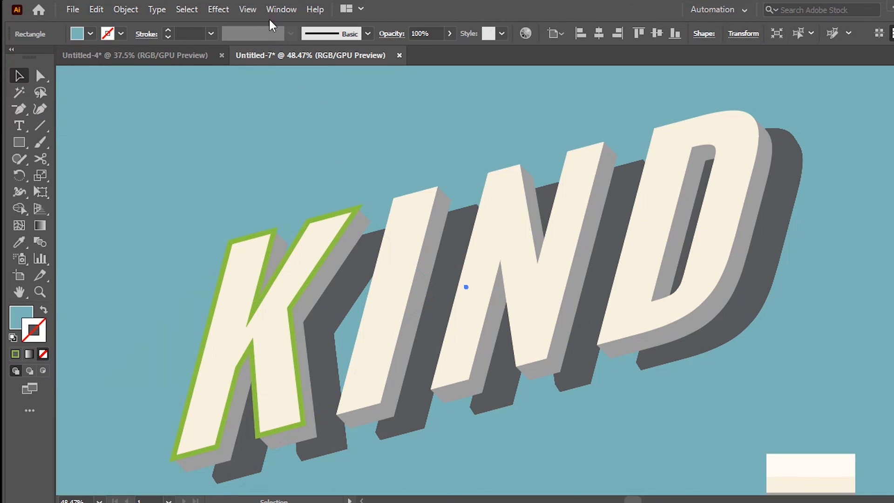
Step: Set the corners of the K's green stroke to Round Join
click(268, 13)
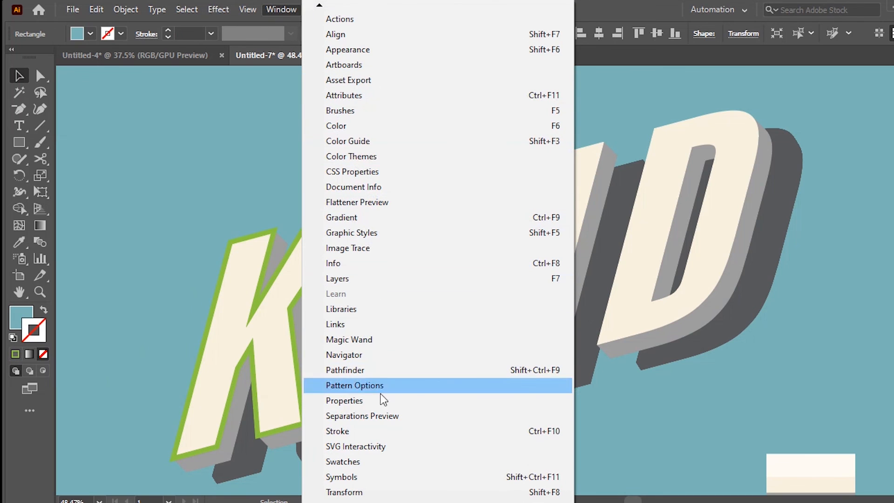
click(384, 431)
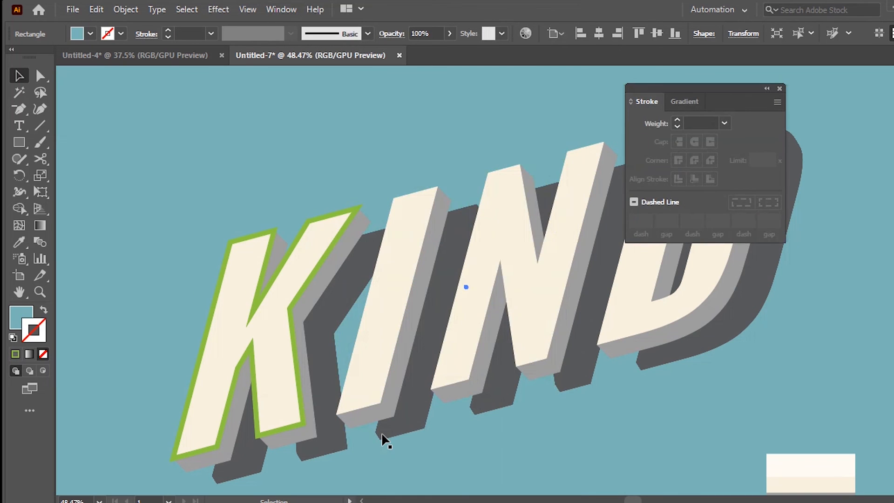
click(303, 265)
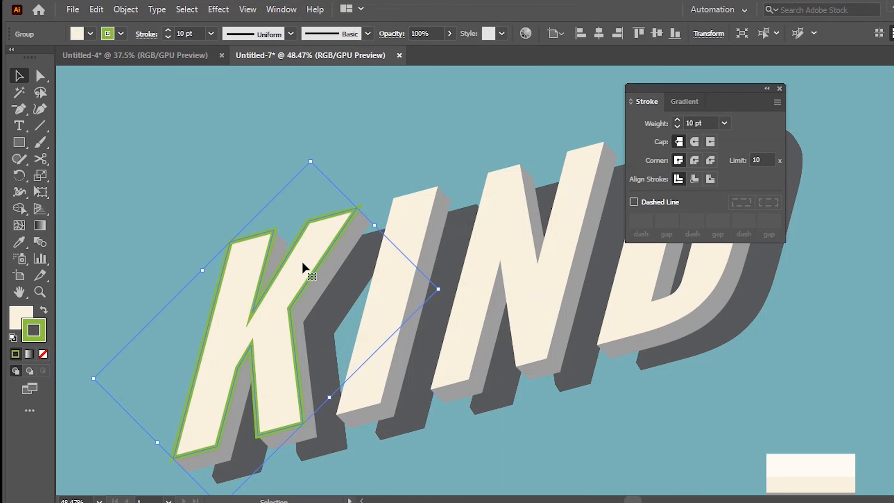
click(695, 161)
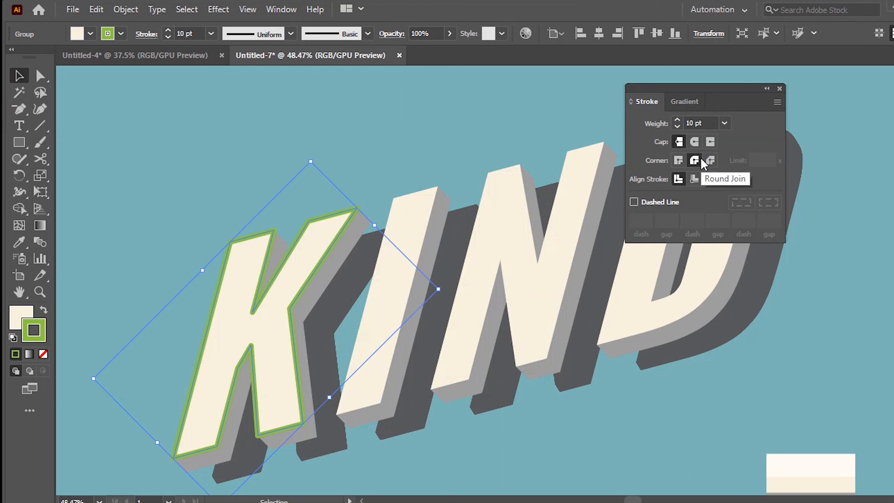
click(779, 88)
Step: Copy the K's cream fill and green rounded outline to the front faces of the I, N and D
click(417, 214)
click(22, 242)
click(305, 242)
ctrl+click(494, 224)
click(303, 236)
ctrl+click(656, 186)
click(329, 221)
key(v)
Step: Delete the linked color palette image from the teal background
click(846, 463)
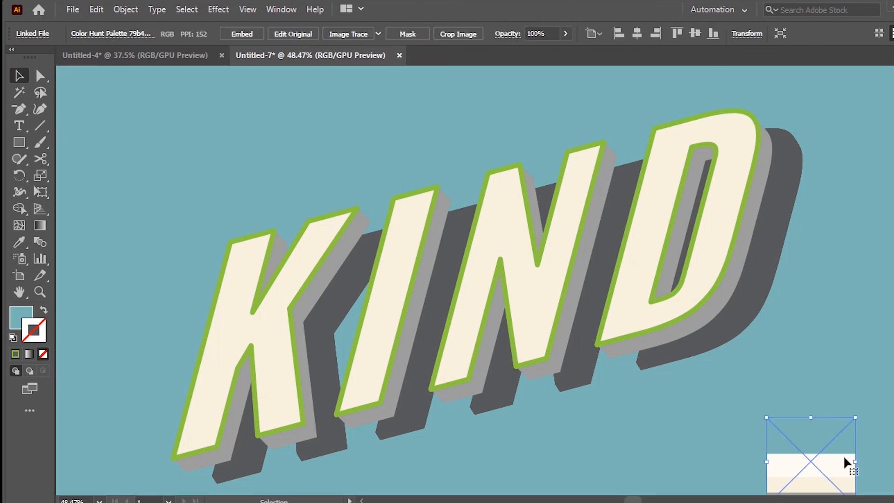
key(Delete)
mouse_move(530, 353)
mouse_down()
mouse_move(541, 351)
mouse_move(502, 319)
mouse_move(625, 281)
mouse_up()
key(z)
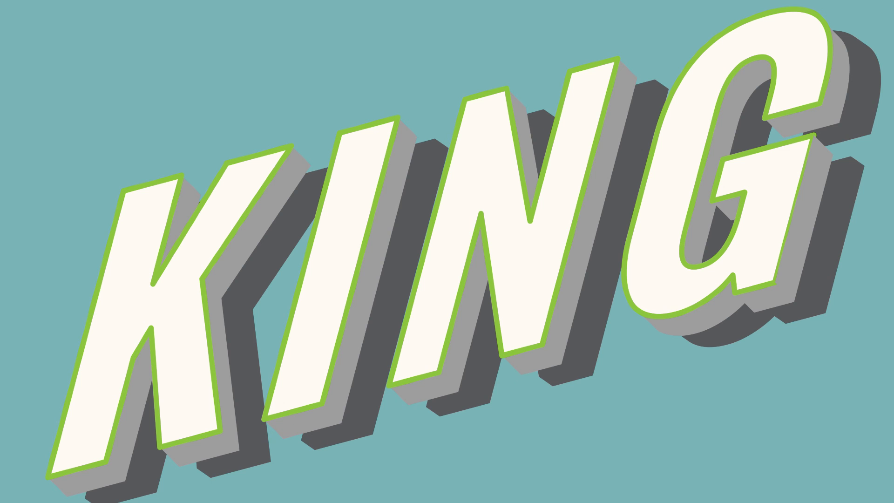